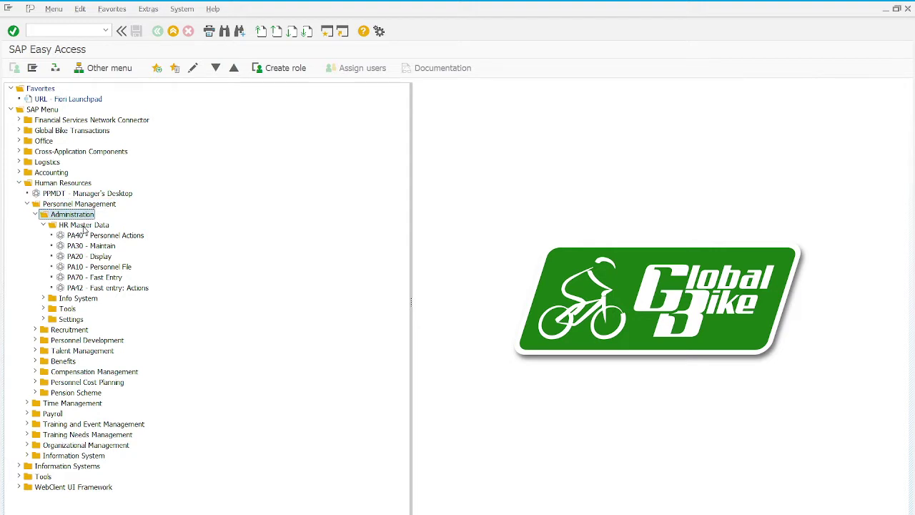
# Launch PA40 Personnel Actions from the HR Master Data folder.
pyautogui.click(84, 226)
pyautogui.click(100, 237)
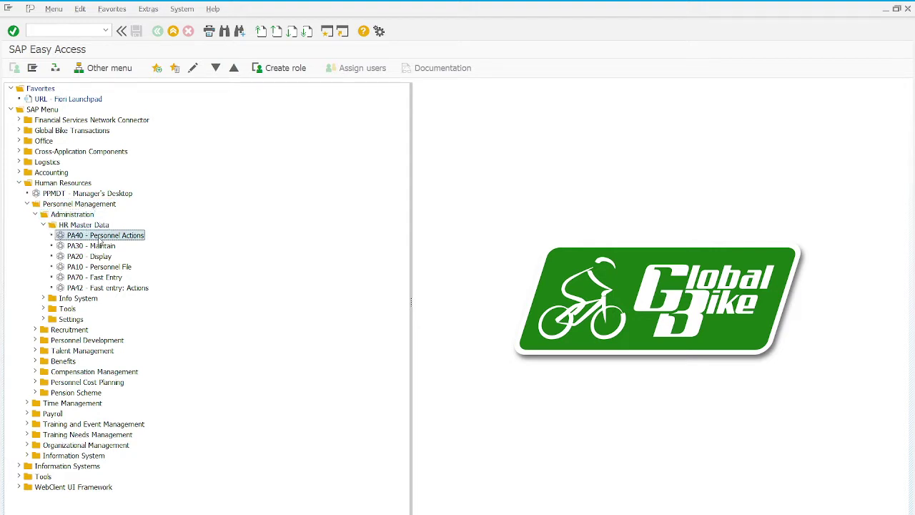
pyautogui.doubleClick(100, 241)
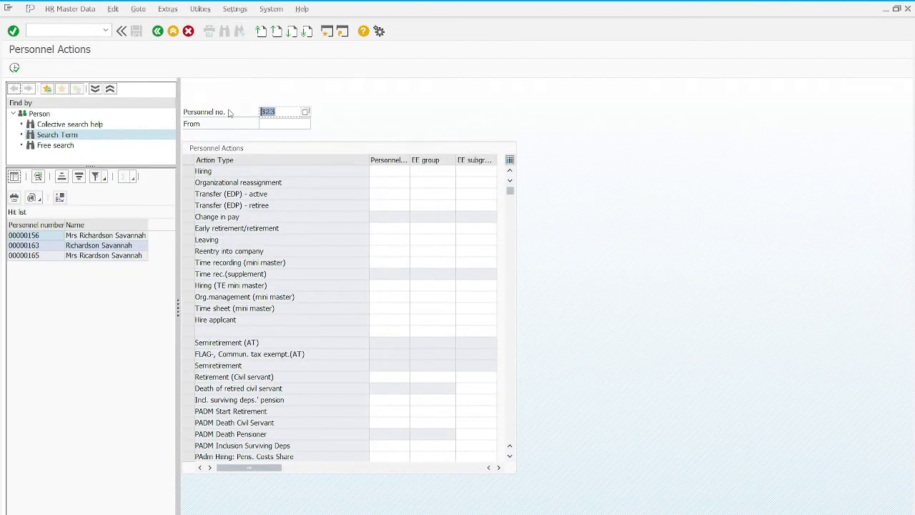
# Clear the personnel number, set start date 01.06.2021 and select the Hiring action.
pyautogui.press('BackSpace')
pyautogui.click(284, 125)
pyautogui.click(314, 124)
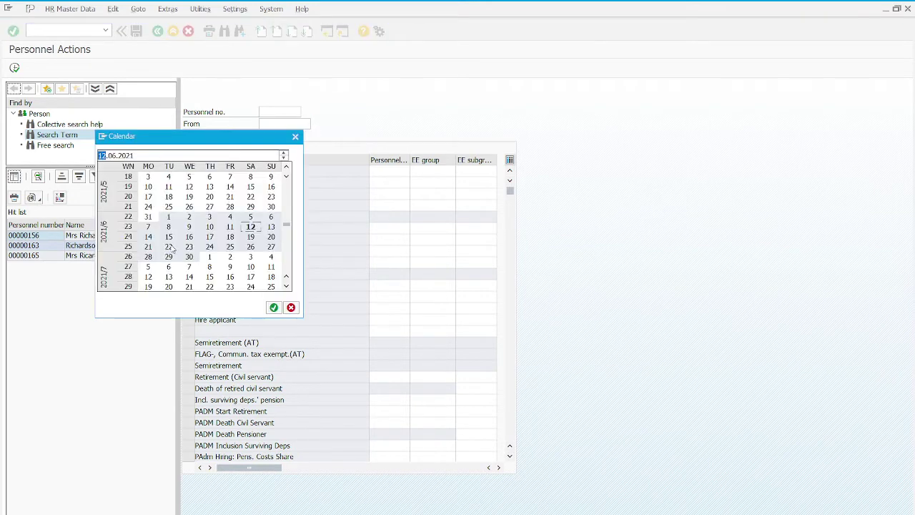
pyautogui.doubleClick(169, 216)
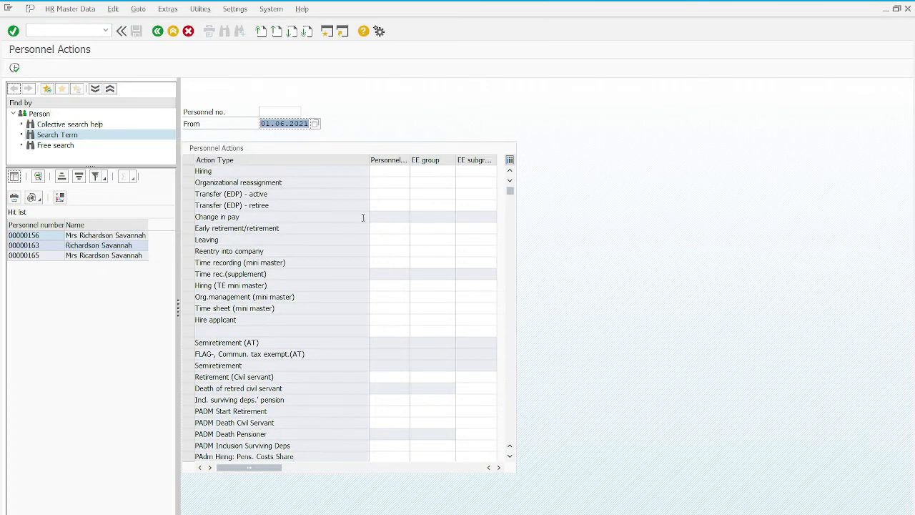
pyautogui.click(188, 172)
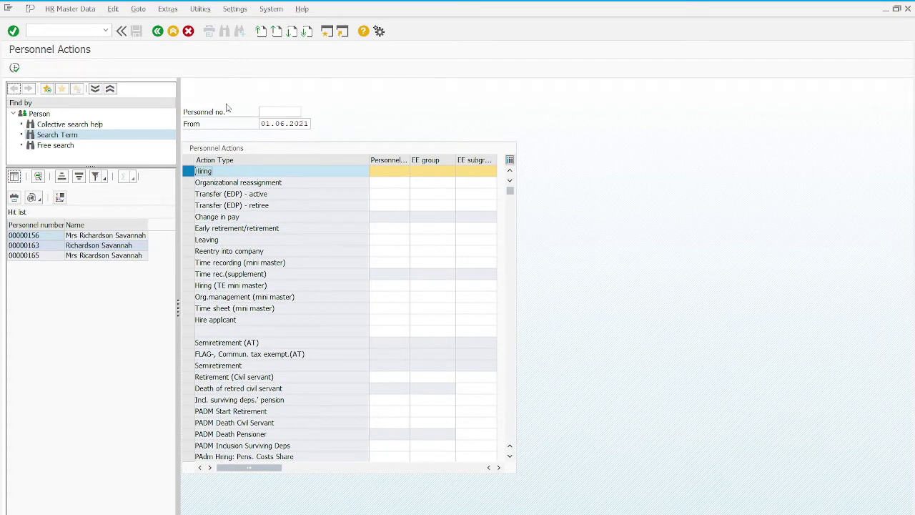
# Confirm the entered action details and execute the Hiring action.
pyautogui.click(269, 112)
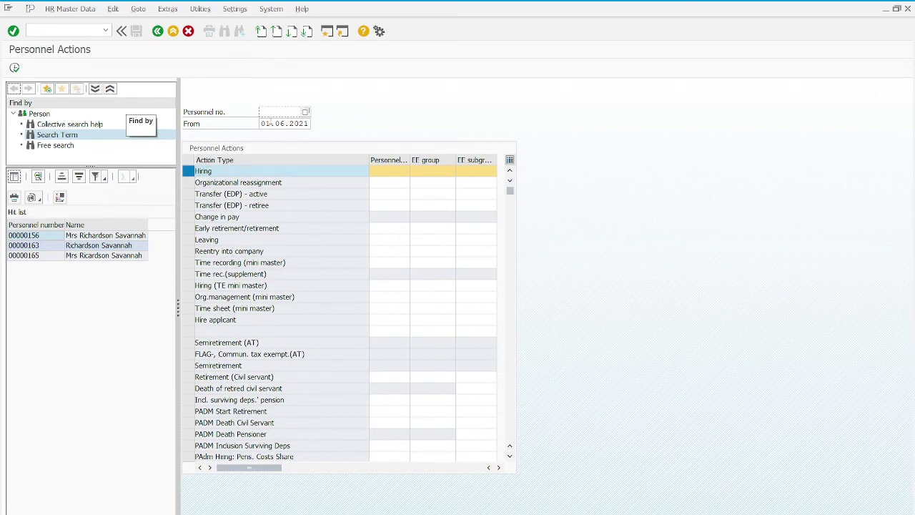
pyautogui.click(272, 123)
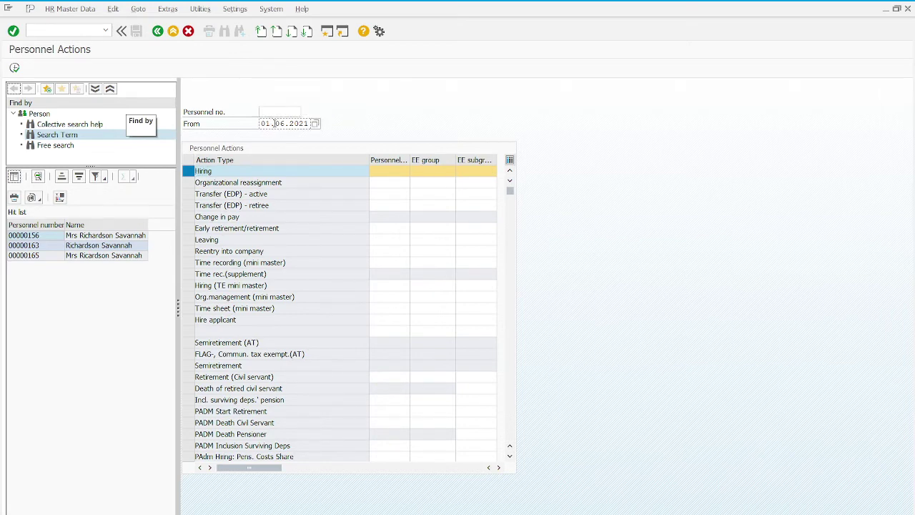
pyautogui.click(13, 30)
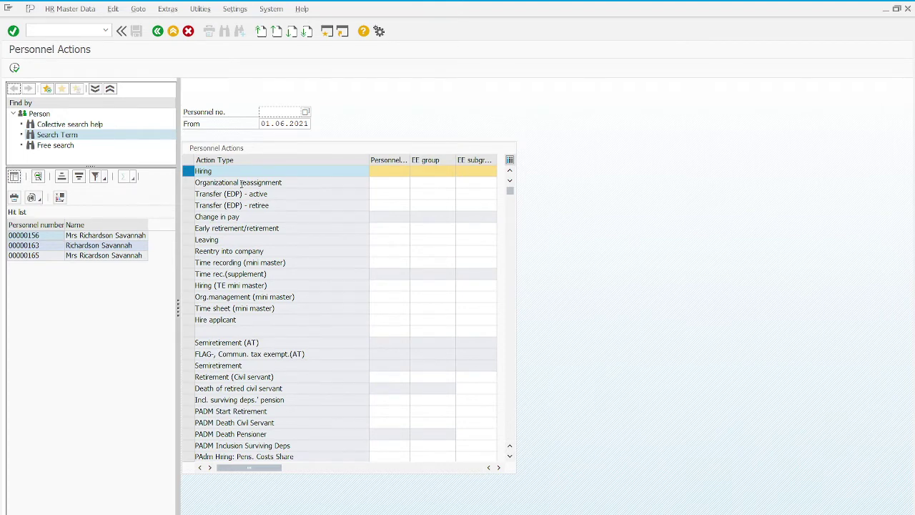
pyautogui.click(15, 67)
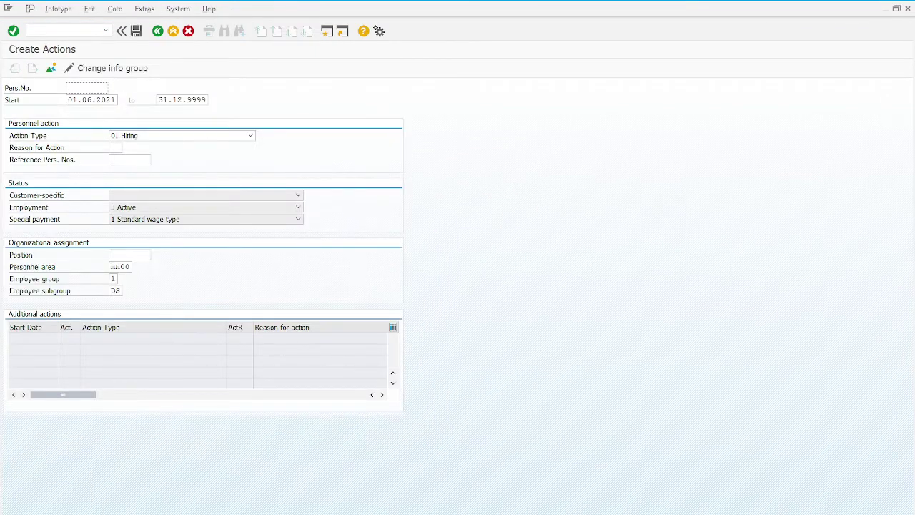
# Search positions with 005* and assign position 005 Marketing Manager.
pyautogui.click(132, 255)
pyautogui.click(155, 257)
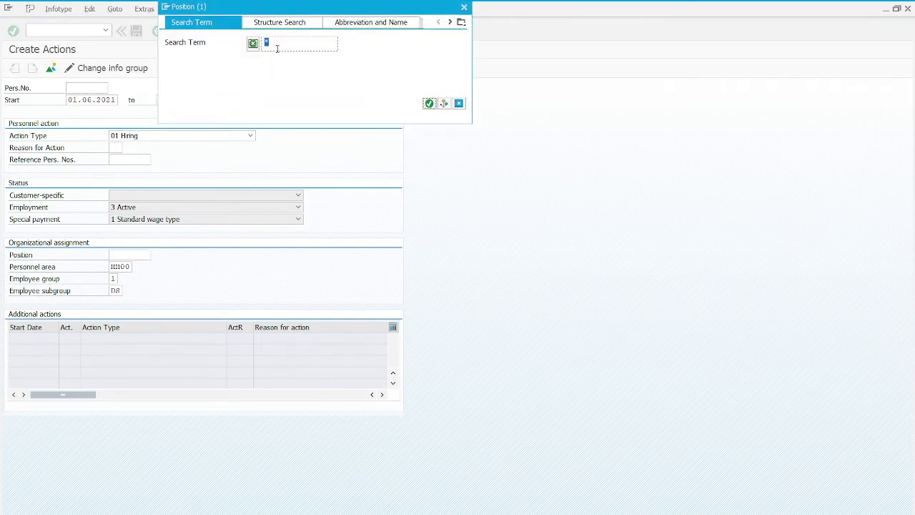
pyautogui.write('005*')
pyautogui.press('Return')
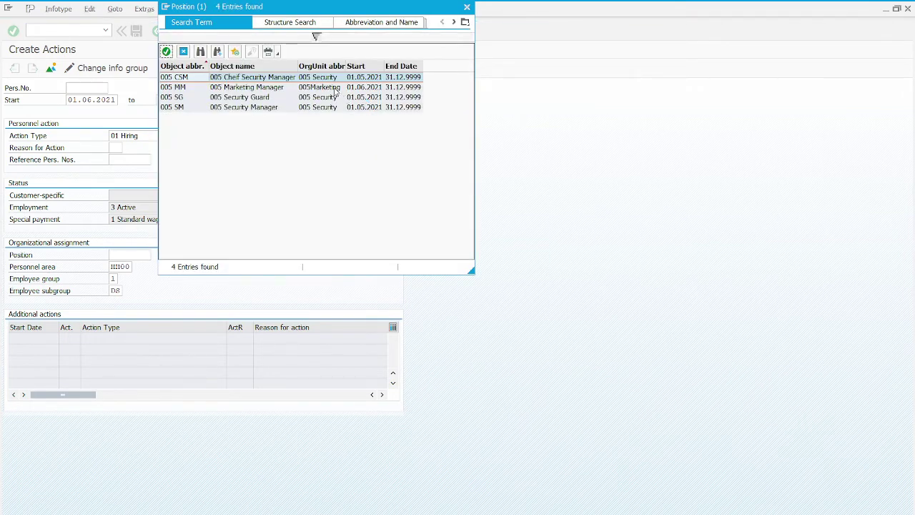
pyautogui.doubleClick(333, 87)
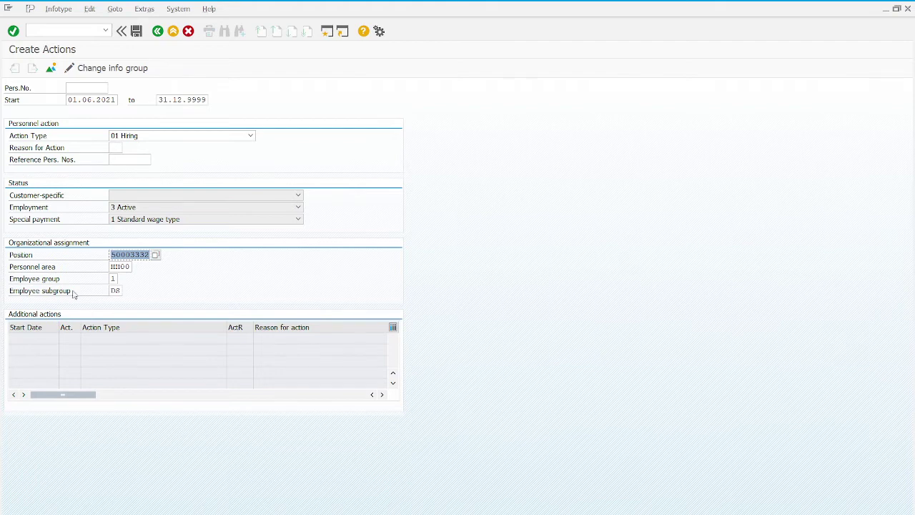
# Set employee group 1 and save the hiring action.
pyautogui.click(120, 266)
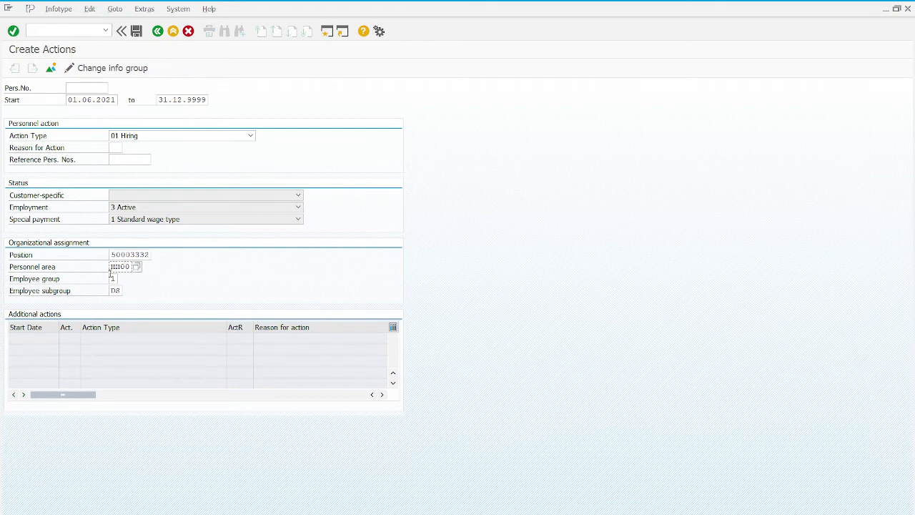
pyautogui.click(111, 278)
pyautogui.write('1')
pyautogui.click(113, 290)
pyautogui.click(136, 32)
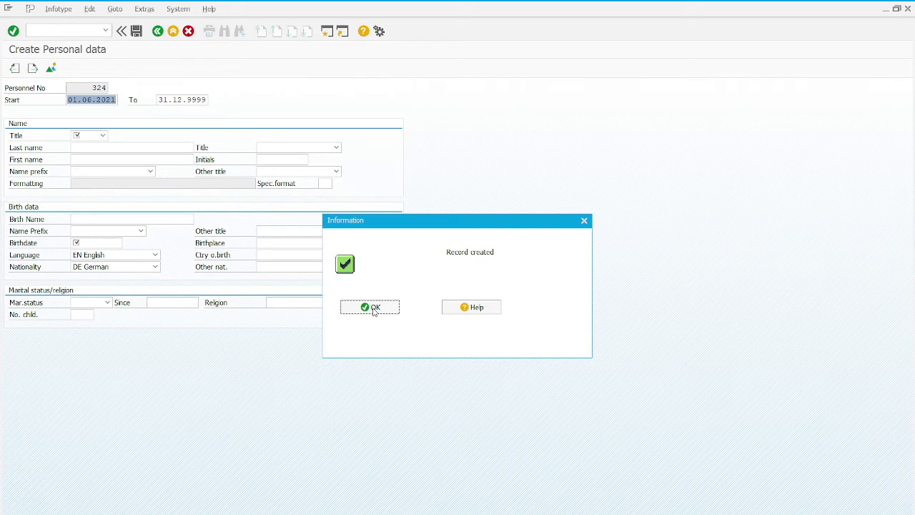
# Set title Mr and enter the employee's last and first names.
pyautogui.click(372, 307)
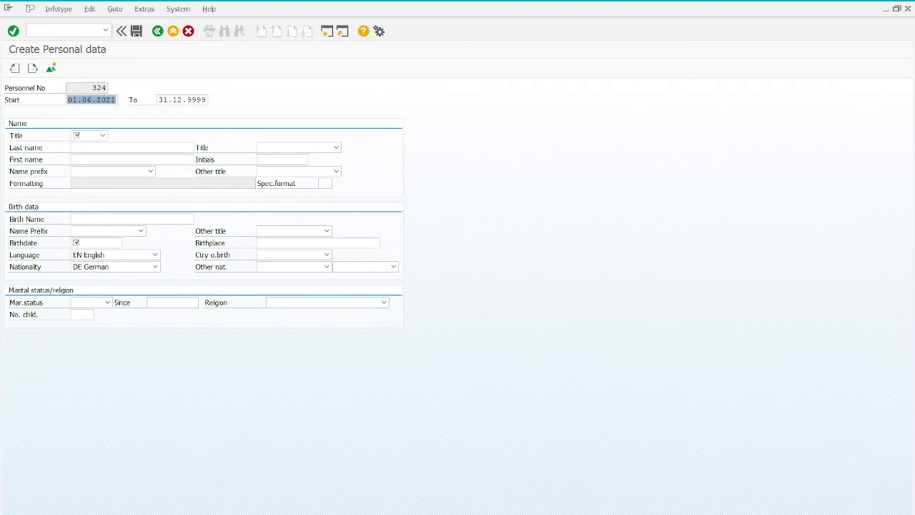
pyautogui.click(103, 136)
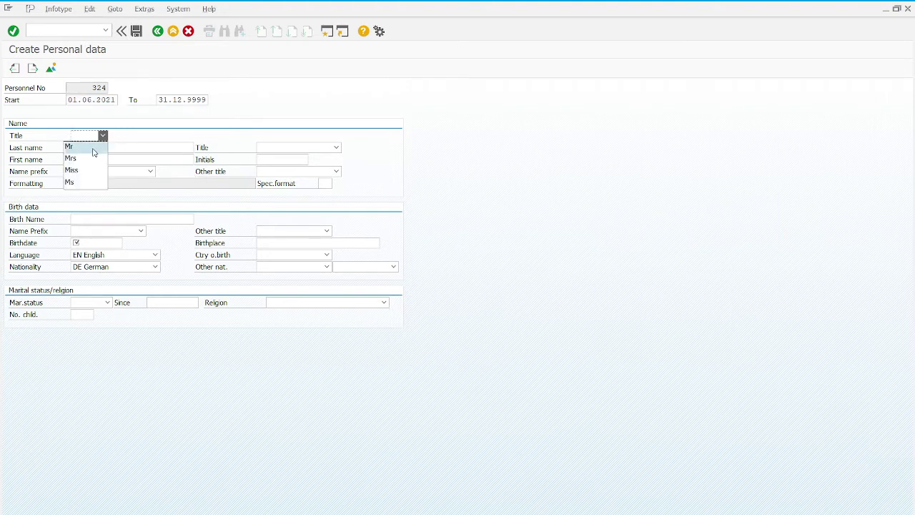
pyautogui.click(93, 148)
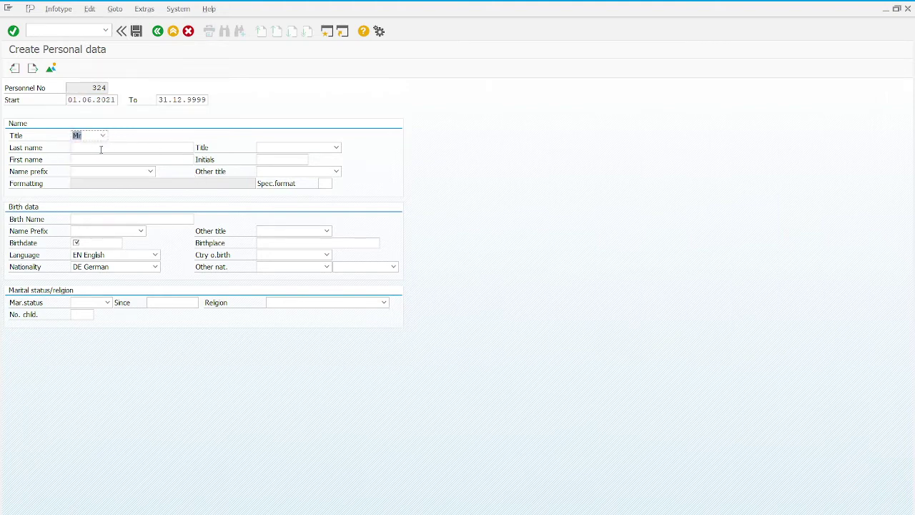
pyautogui.click(108, 146)
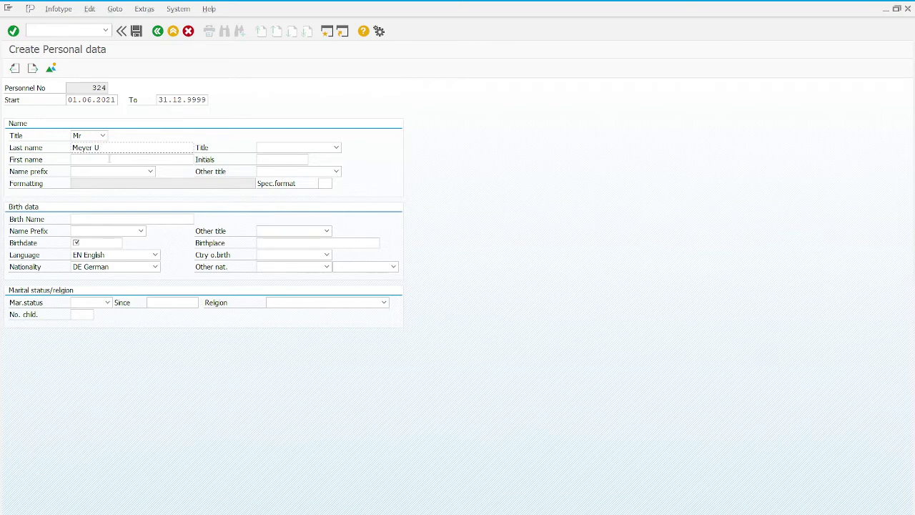
pyautogui.press('Tab')
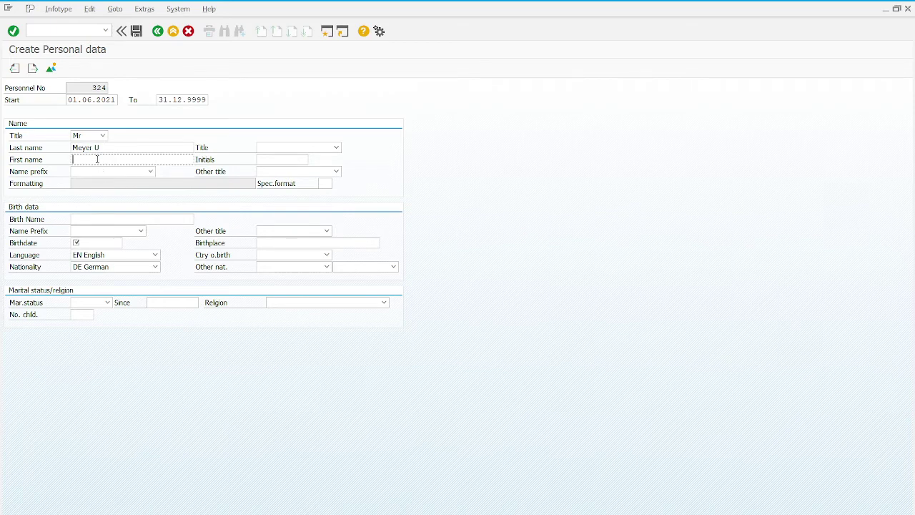
# Enter birthdate 26.03.1903 in the personal data.
pyautogui.click(100, 245)
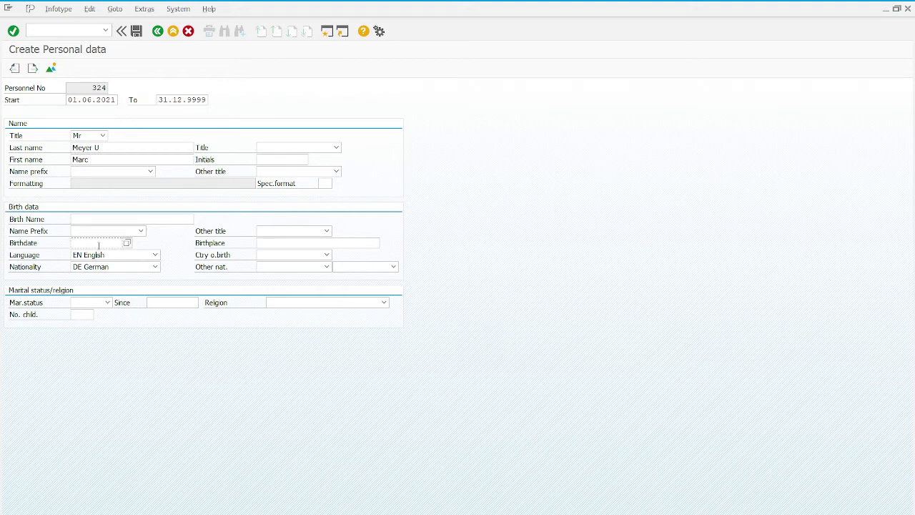
pyautogui.write('26.03.1903')
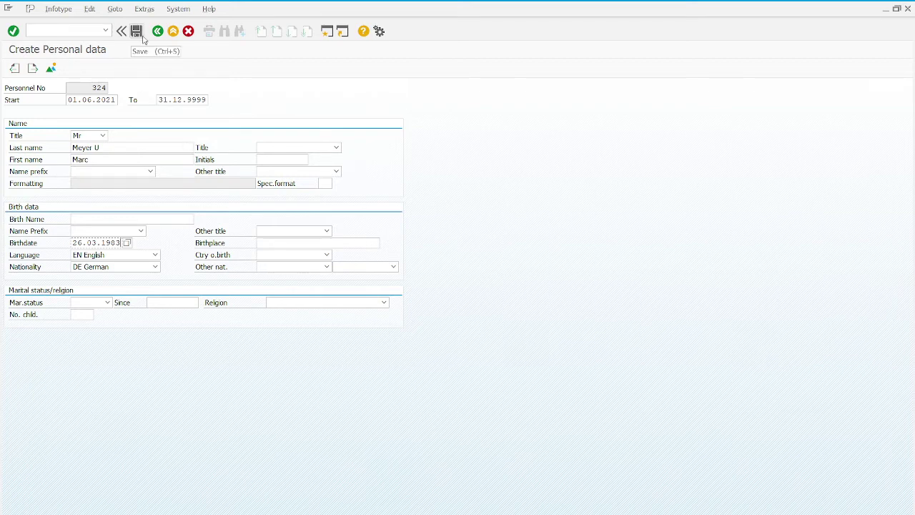
pyautogui.doubleClick(85, 87)
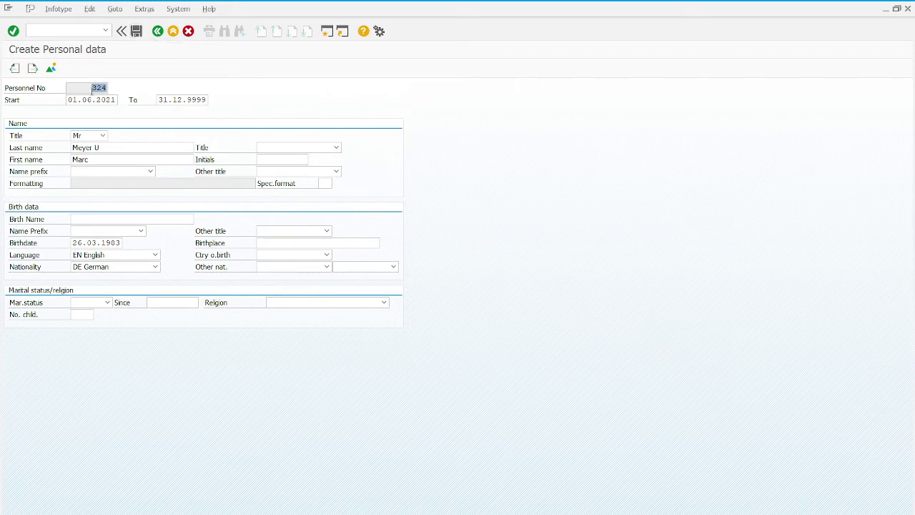
# Save personal data, then set contract 00 Worker, Others and save the organizational assignment.
pyautogui.click(136, 31)
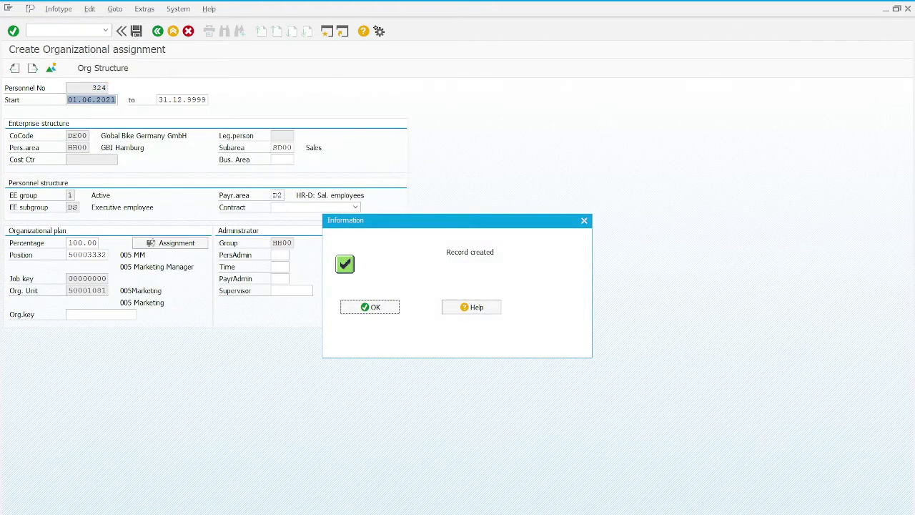
pyautogui.click(378, 313)
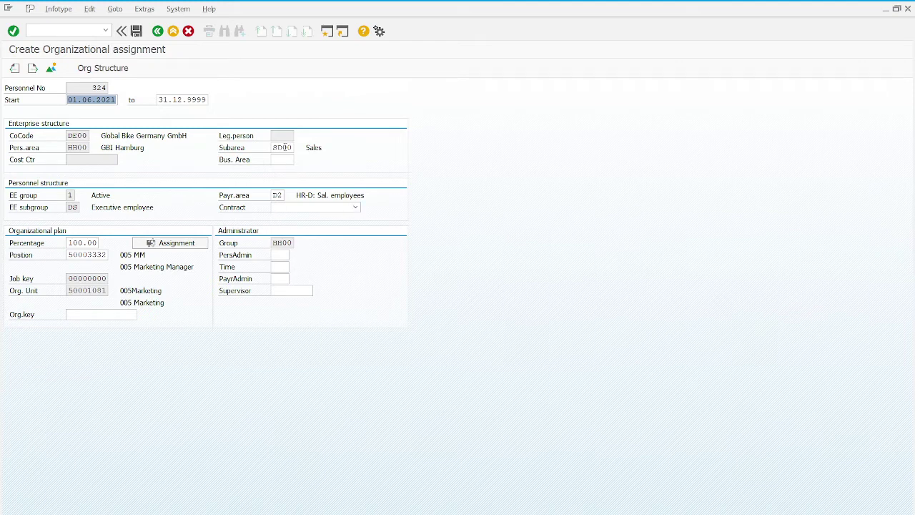
pyautogui.click(283, 147)
pyautogui.click(301, 207)
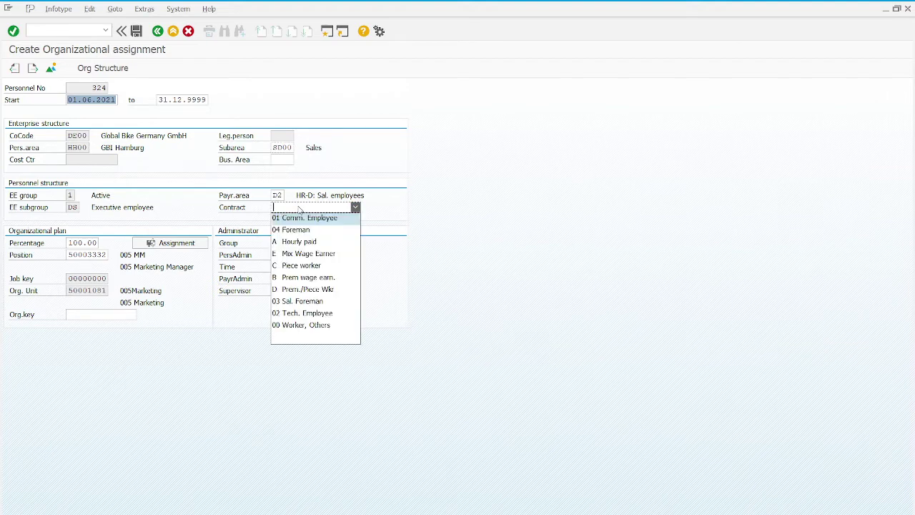
pyautogui.click(306, 325)
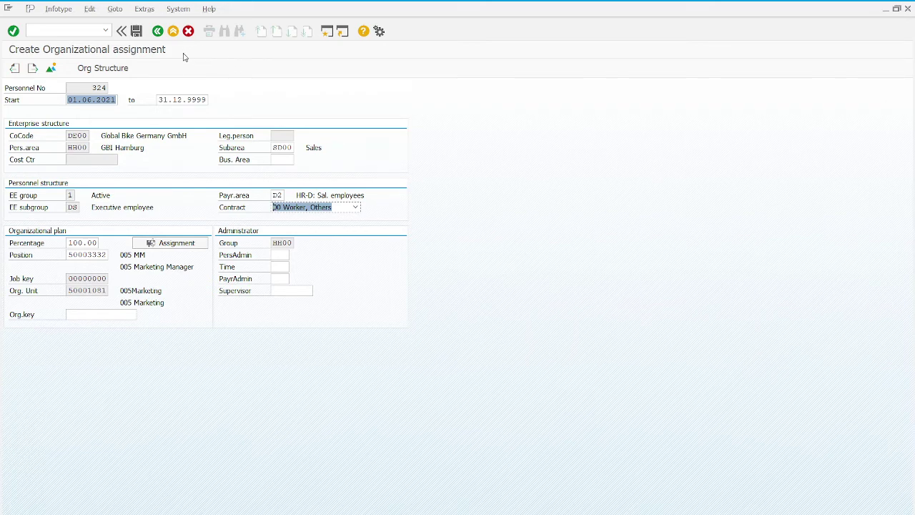
pyautogui.click(137, 33)
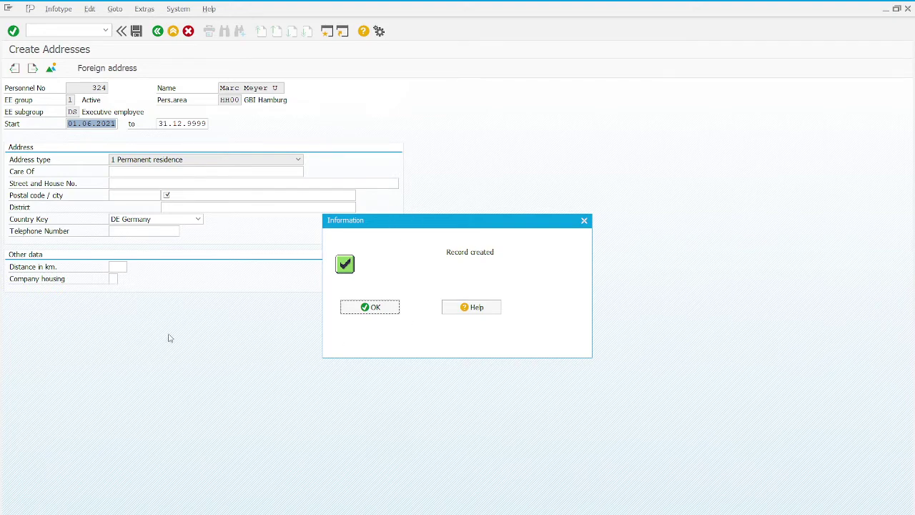
# Paste the employee's street and enter the postal code and city.
pyautogui.click(380, 313)
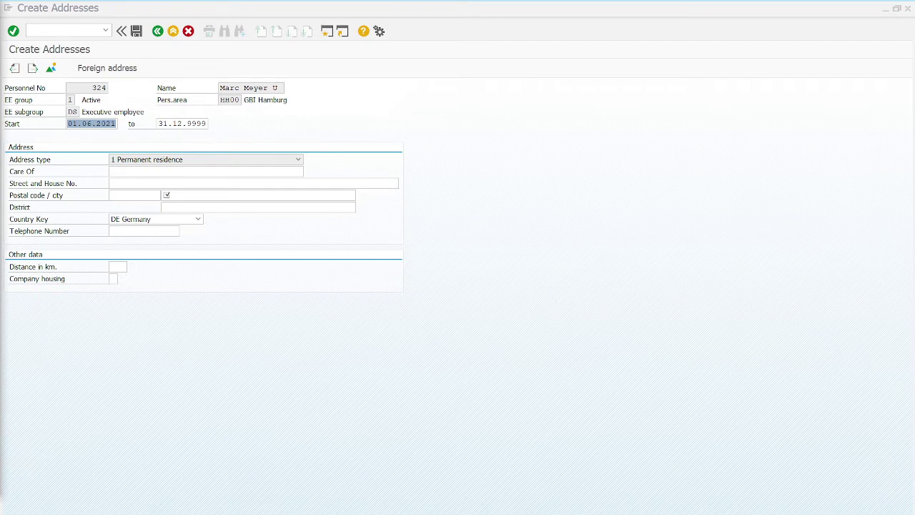
pyautogui.click(120, 183)
pyautogui.write('24103 Kiel')
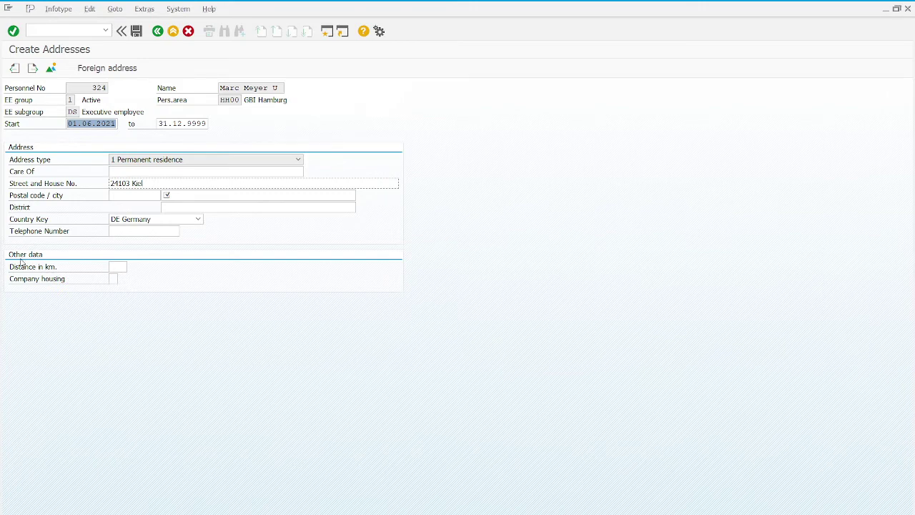
pyautogui.click(118, 197)
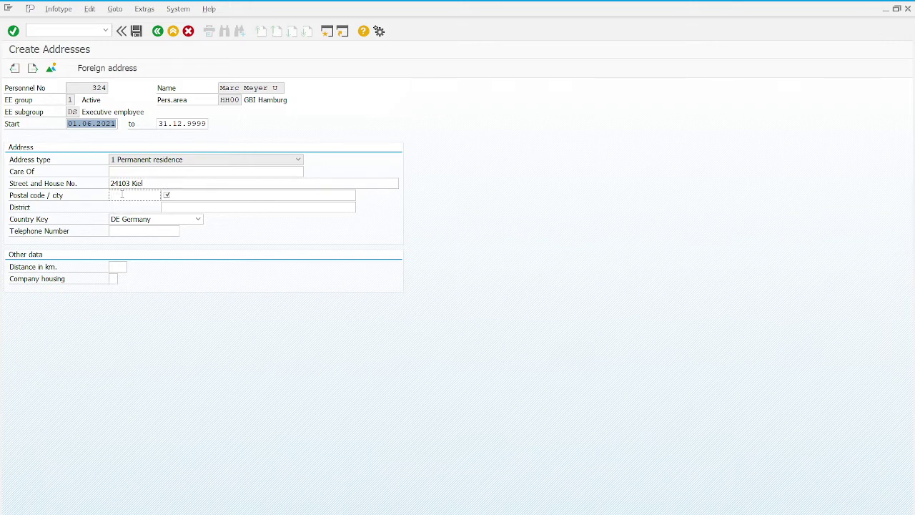
pyautogui.write('24103')
pyautogui.press('Tab')
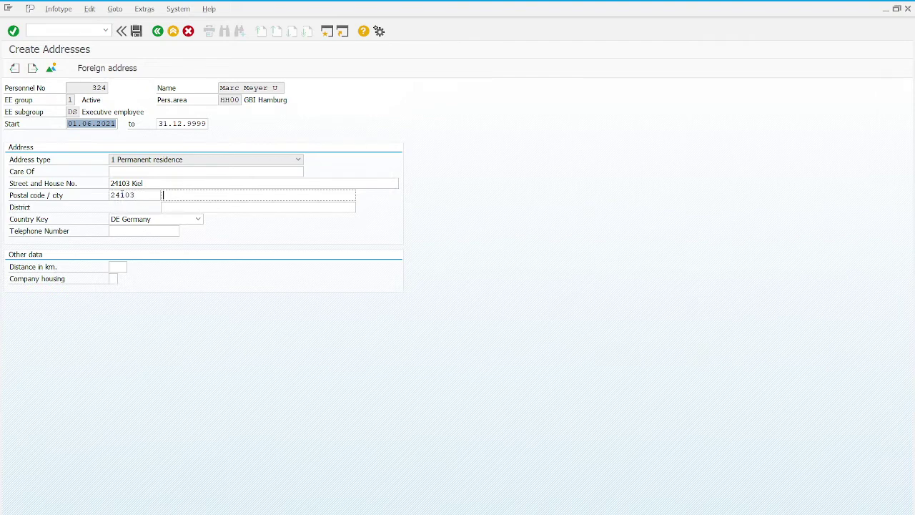
pyautogui.write('Kiel')
# Correct the street and house number entry to the full street address.
pyautogui.click(130, 183)
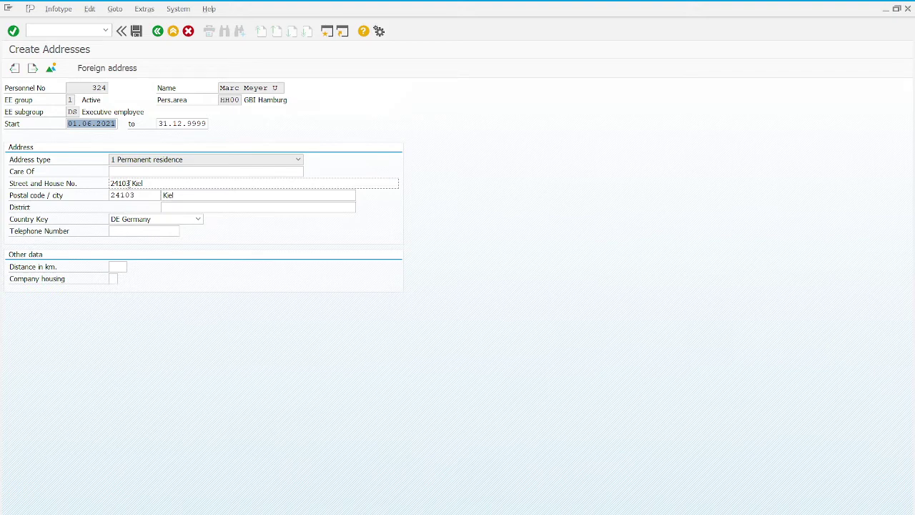
pyautogui.moveTo(130, 184); pyautogui.dragTo(113, 184)
pyautogui.write('15')
pyautogui.press('BackSpace')
pyautogui.press('BackSpace')
pyautogui.press('BackSpace')
pyautogui.write('ieler Road')
# Save the address record and the planned working time with rule NORM.
pyautogui.click(136, 31)
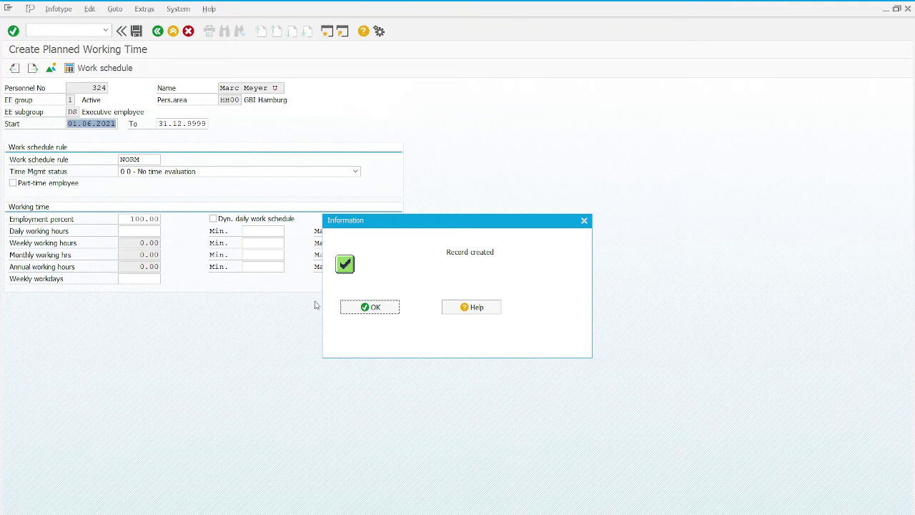
pyautogui.click(380, 309)
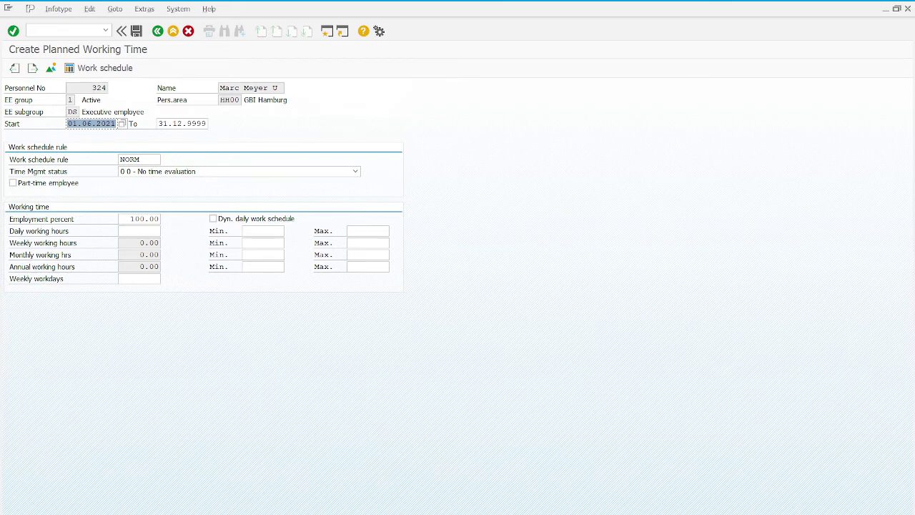
pyautogui.click(140, 33)
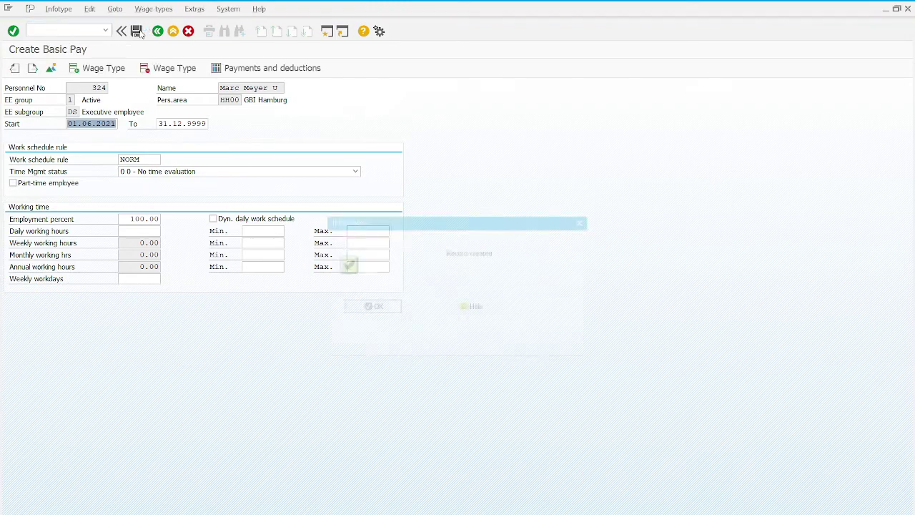
# Set the basic pay scale type to 90 Festgehälter.
pyautogui.click(363, 307)
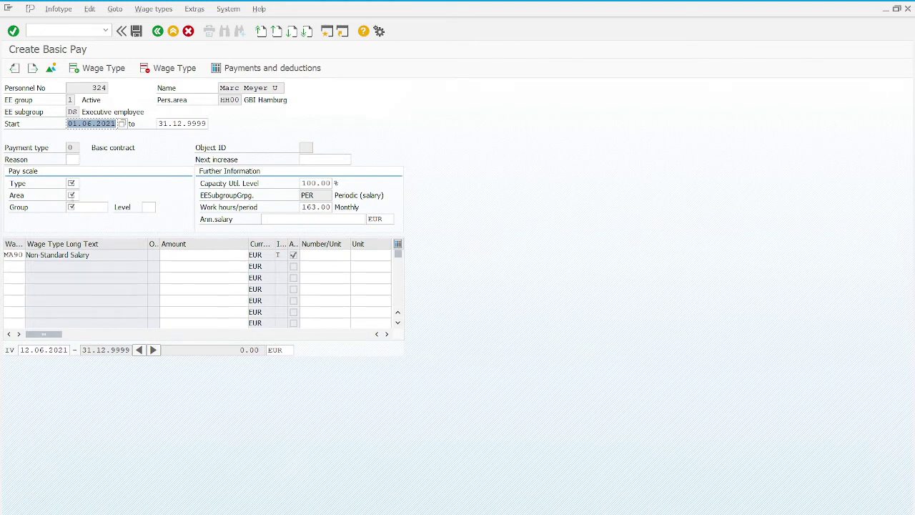
pyautogui.click(70, 184)
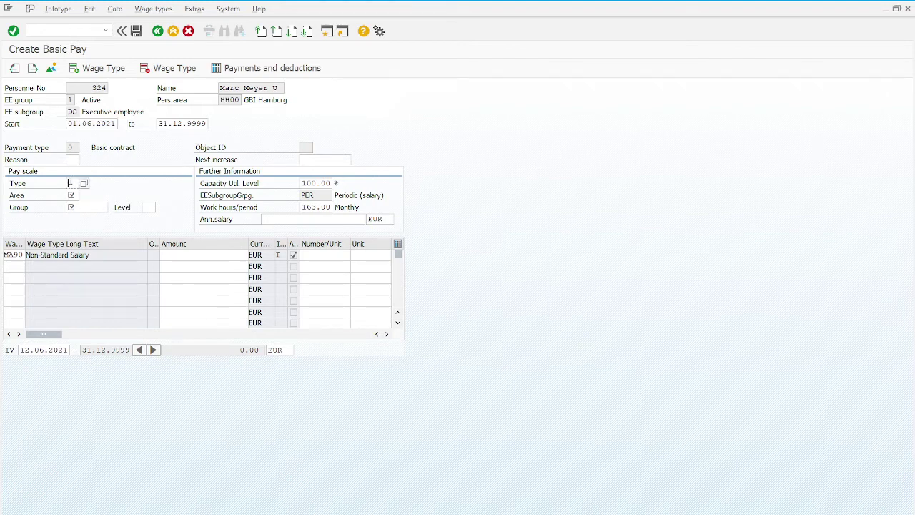
pyautogui.click(84, 185)
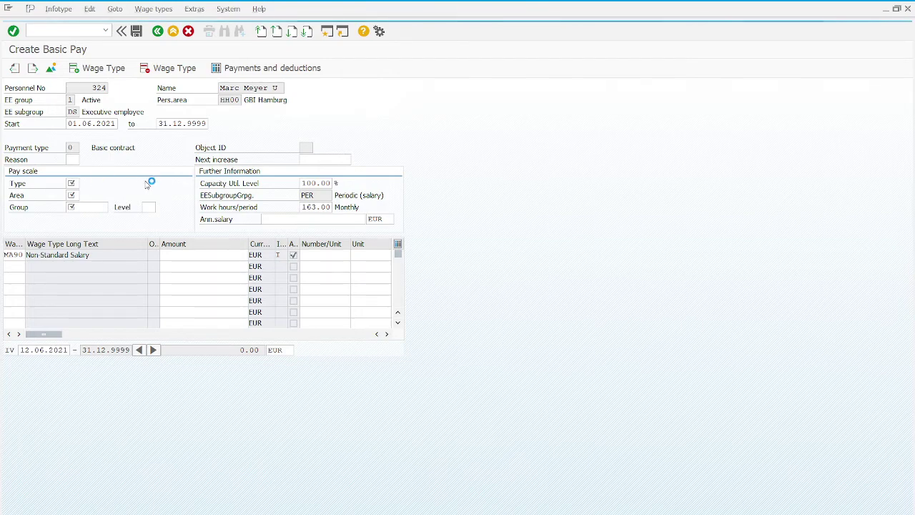
pyautogui.scroll(-10, 174, 209)
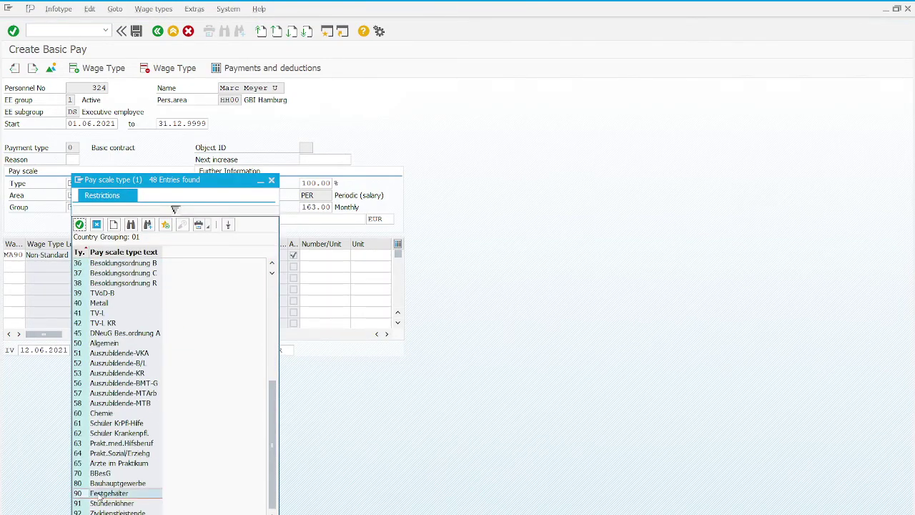
pyautogui.doubleClick(101, 494)
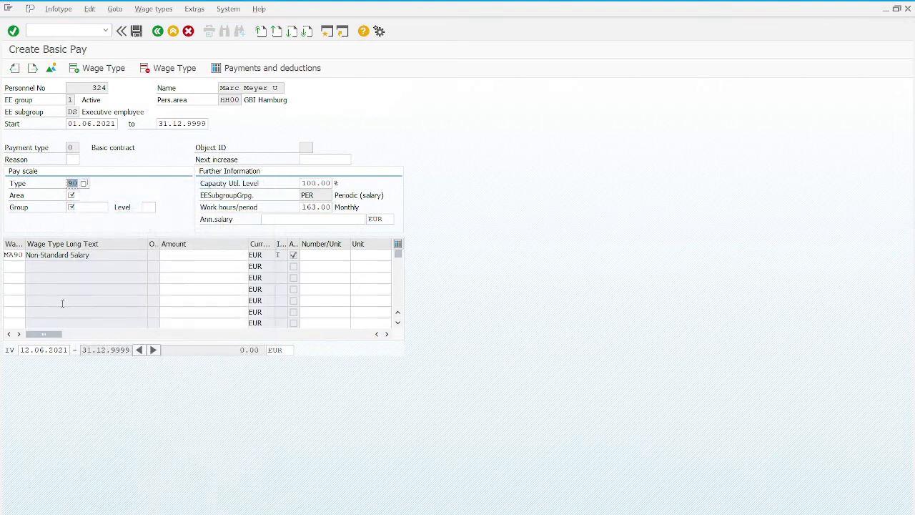
# Set pay scale area 07 Hamburg and group 001 level 01, then confirm.
pyautogui.click(72, 196)
pyautogui.click(83, 196)
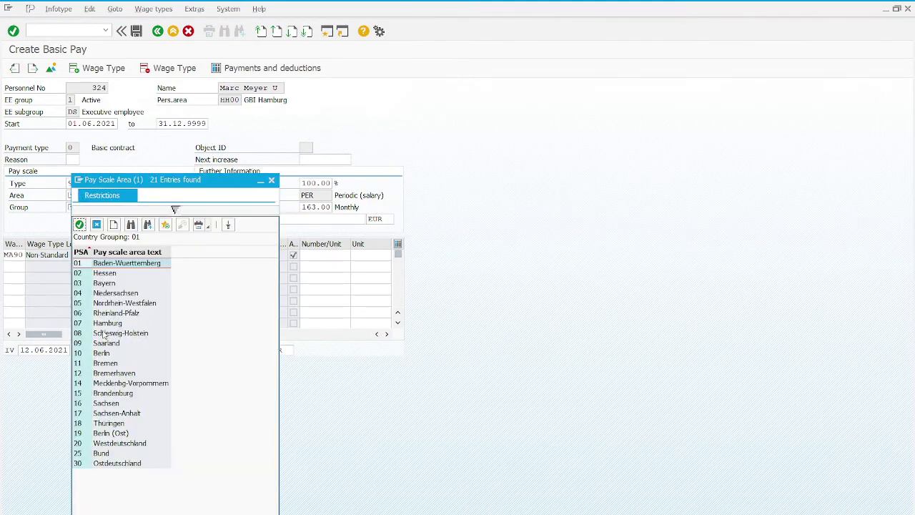
pyautogui.click(103, 325)
pyautogui.doubleClick(103, 326)
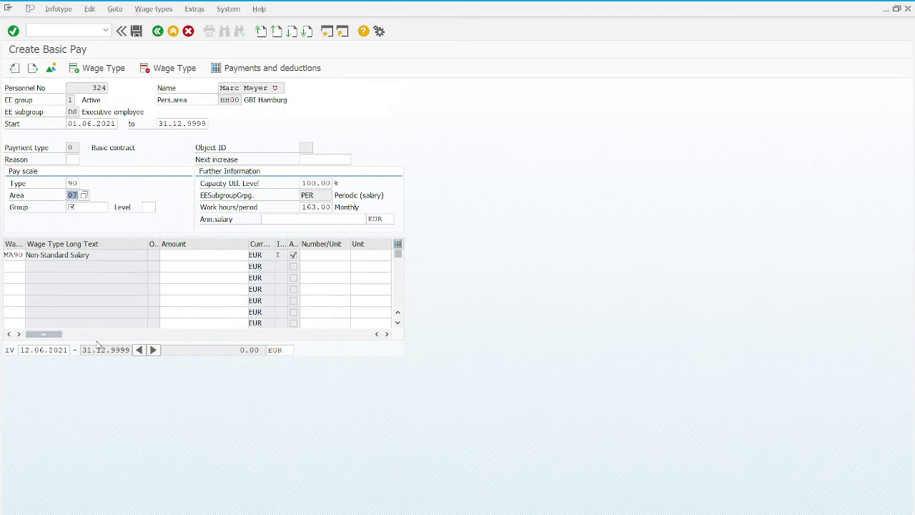
pyautogui.click(76, 207)
pyautogui.click(105, 207)
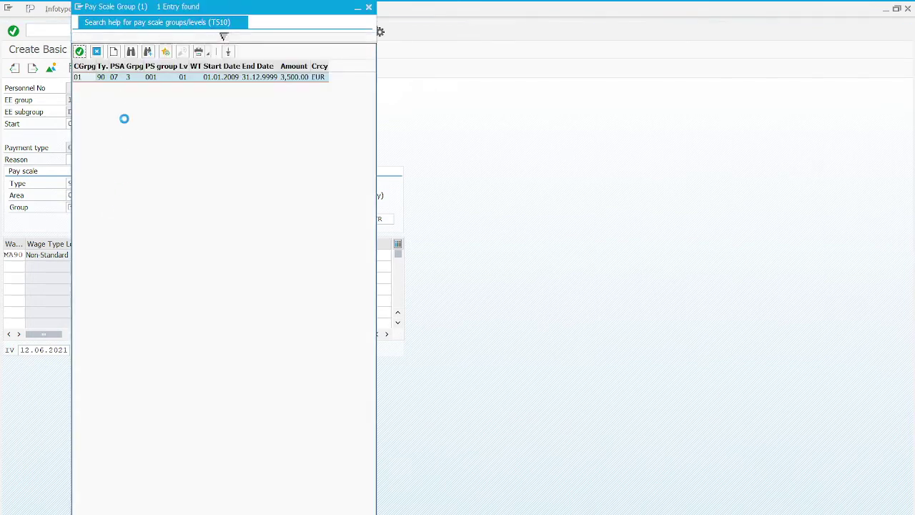
pyautogui.doubleClick(146, 77)
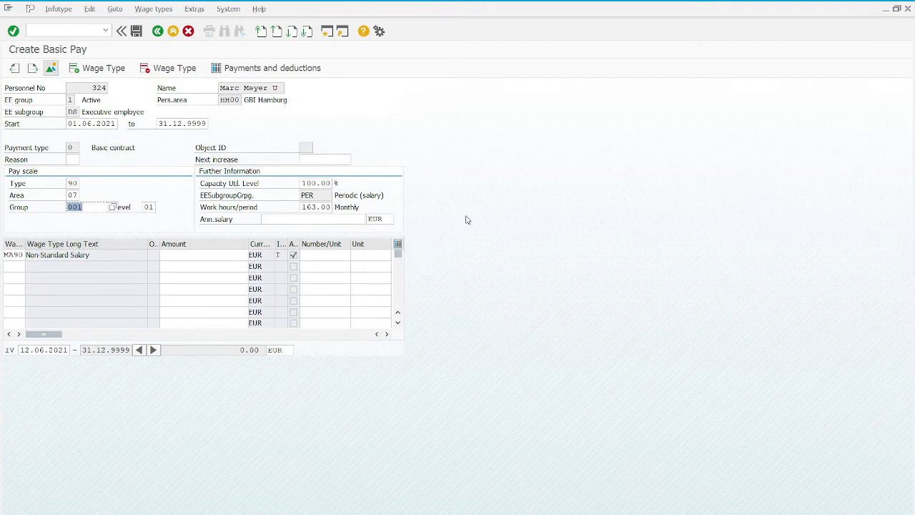
pyautogui.click(13, 30)
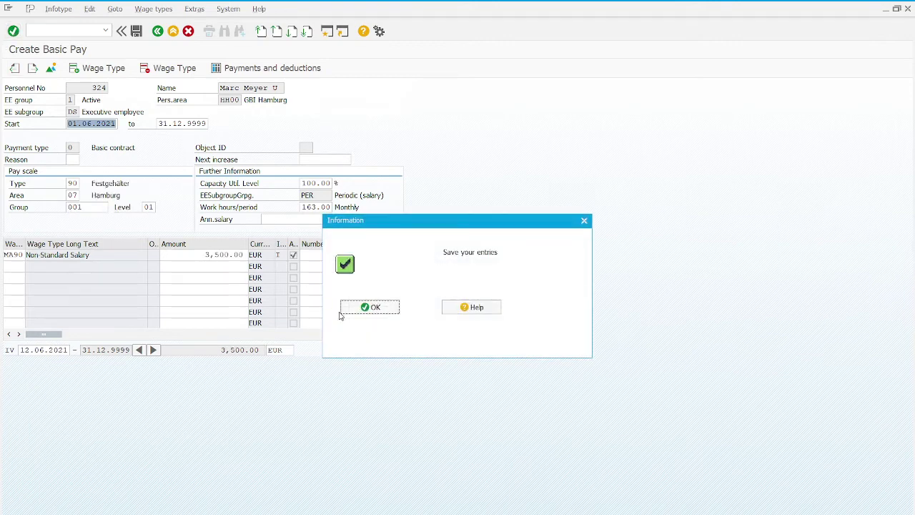
# Check the 3,500.00 EUR Non Standard Salary amount and save the basic pay record.
pyautogui.click(352, 309)
pyautogui.click(201, 256)
pyautogui.moveTo(201, 255); pyautogui.dragTo(261, 256)
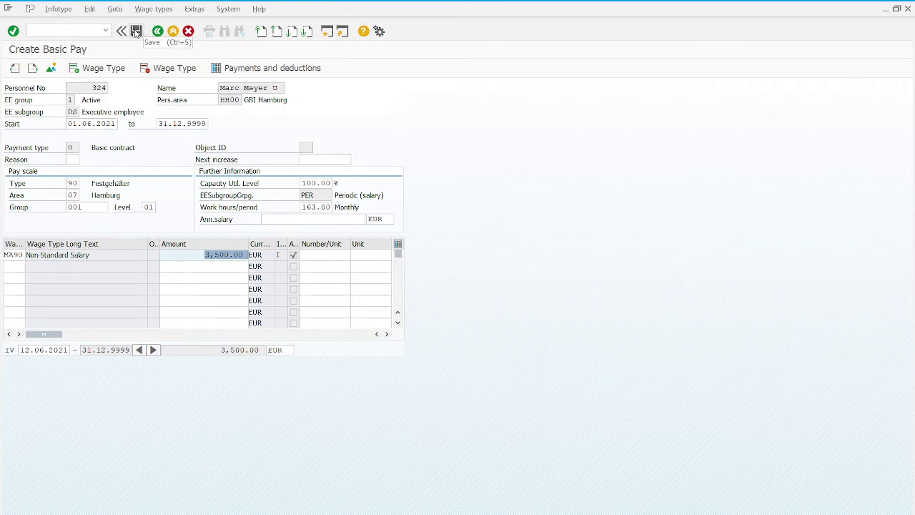
pyautogui.click(136, 32)
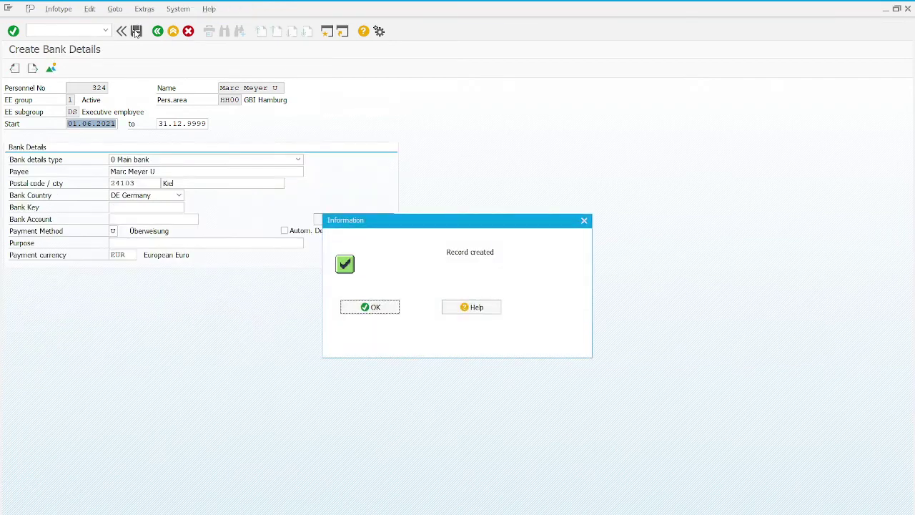
# Enter the bank key and the bank account number for the main bank details.
pyautogui.click(371, 307)
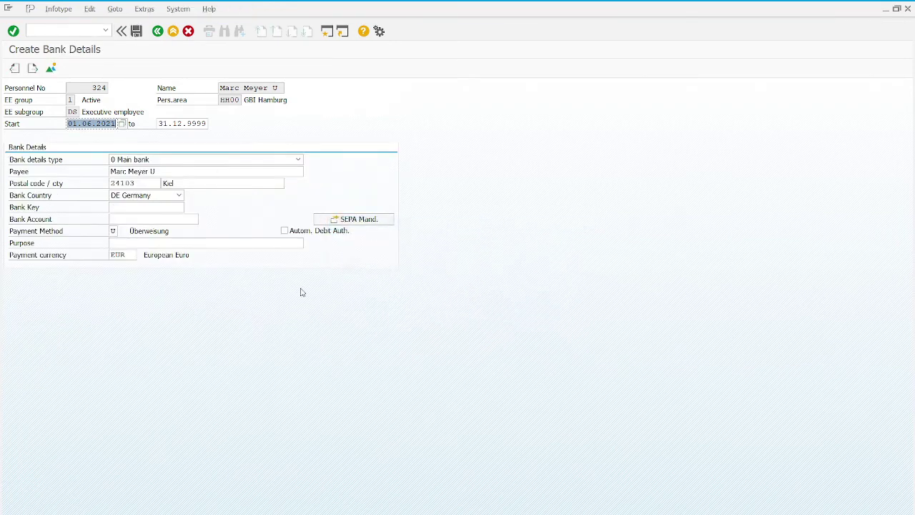
pyautogui.click(153, 210)
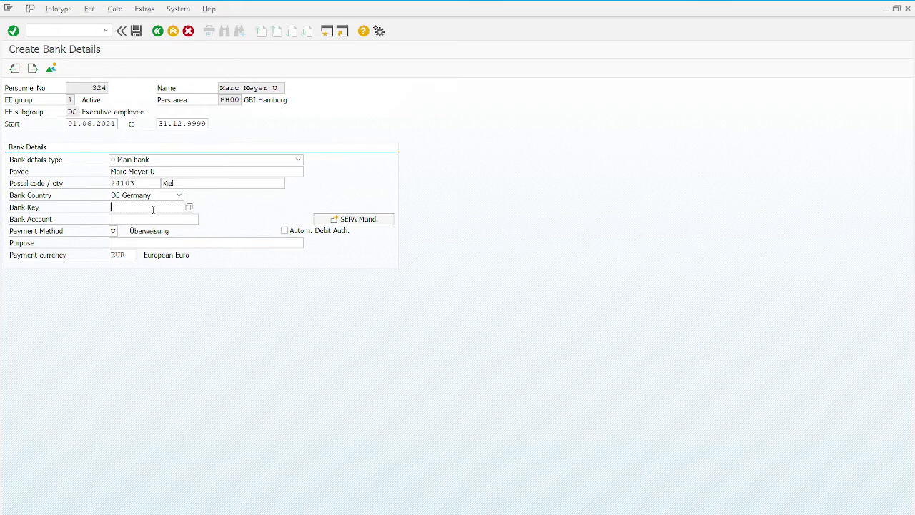
pyautogui.write('12')
pyautogui.write('030')
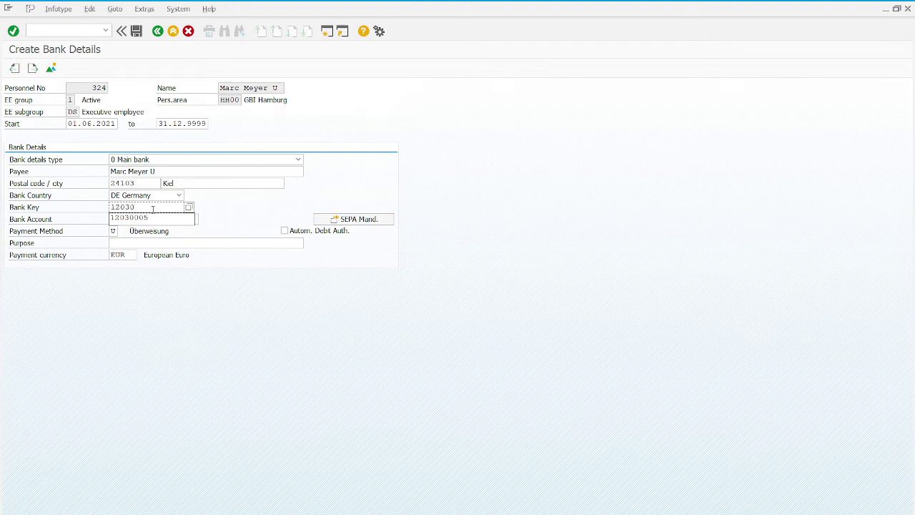
pyautogui.write('005')
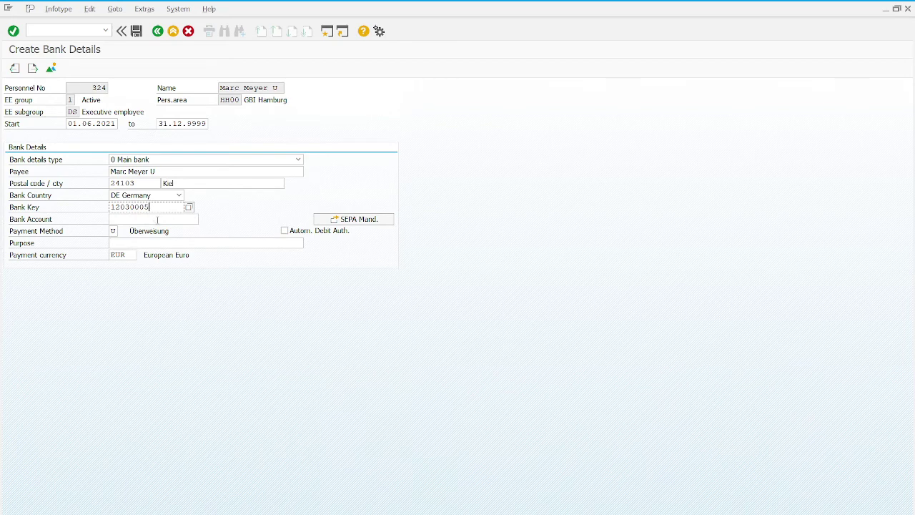
pyautogui.click(158, 220)
pyautogui.write('12')
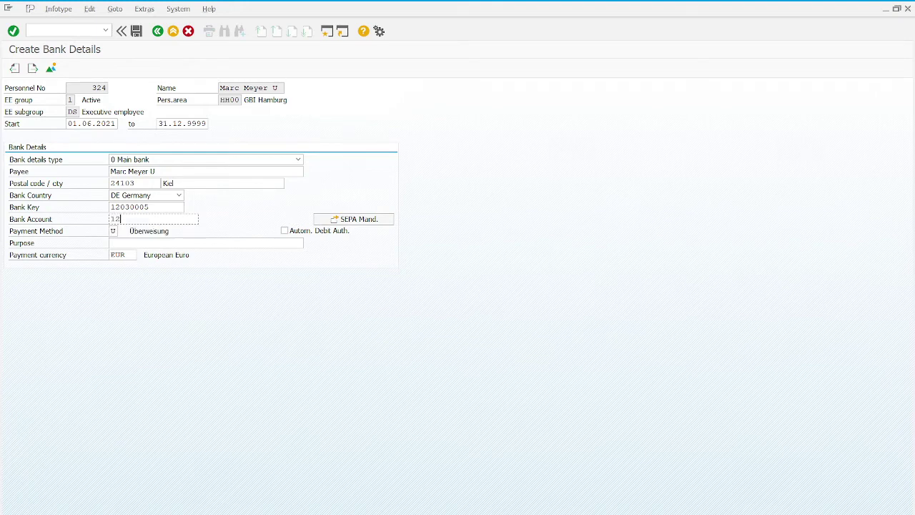
pyautogui.write('345678')
# Set payment purpose 'Salary' and save the bank details record.
pyautogui.click(191, 232)
pyautogui.click(192, 242)
pyautogui.write('Salary')
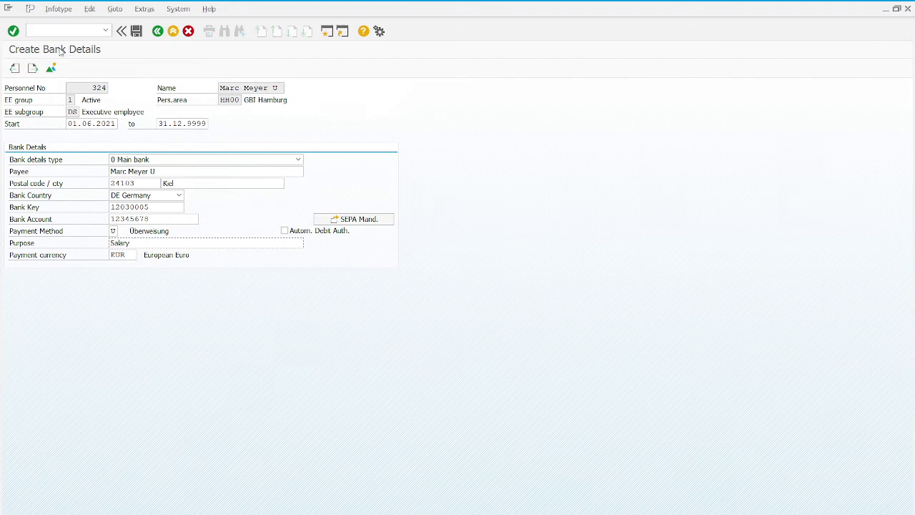
pyautogui.click(137, 31)
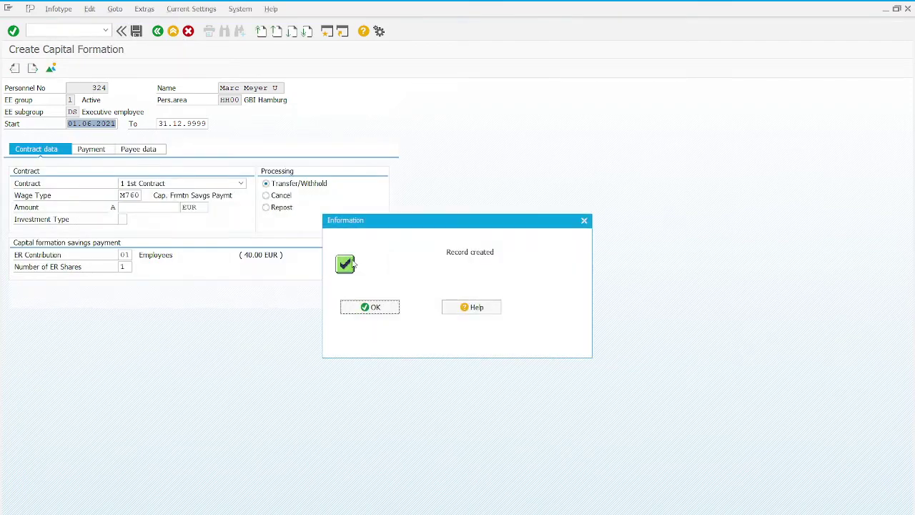
# Enter a capital formation amount of 26 EUR.
pyautogui.click(363, 308)
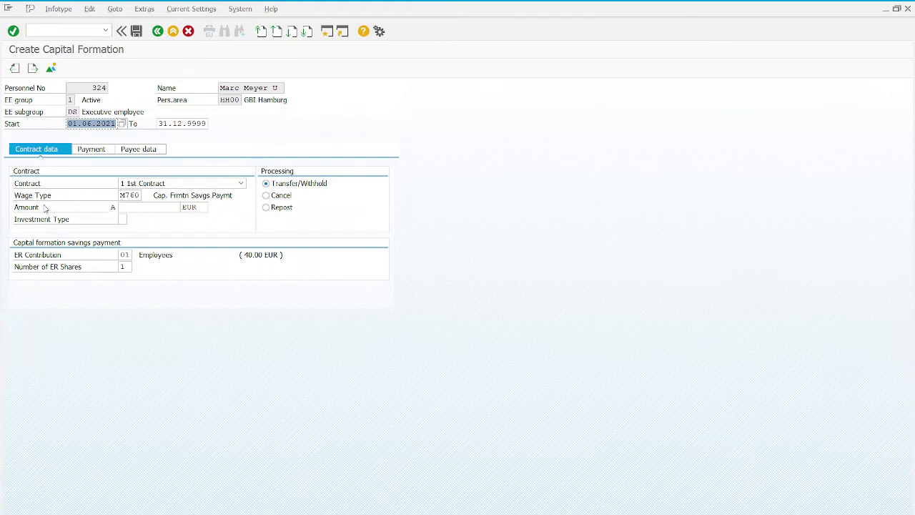
pyautogui.click(139, 206)
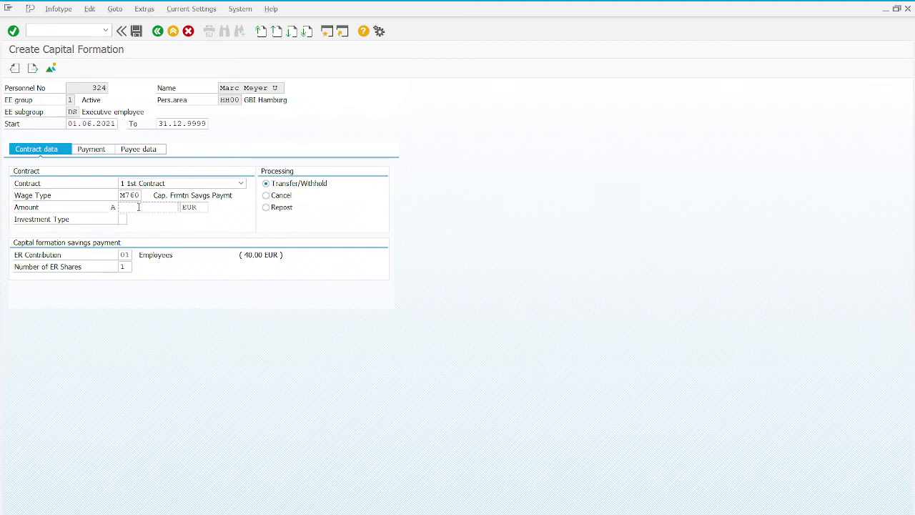
pyautogui.write('26')
pyautogui.click(150, 217)
# Set the investment type to 2 Building Soc. Saving from the value help.
pyautogui.click(128, 221)
pyautogui.click(131, 220)
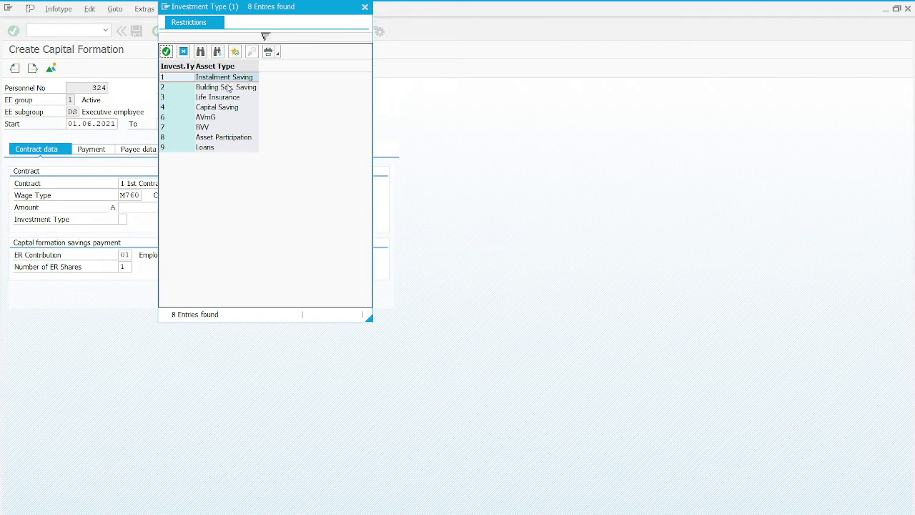
pyautogui.doubleClick(226, 87)
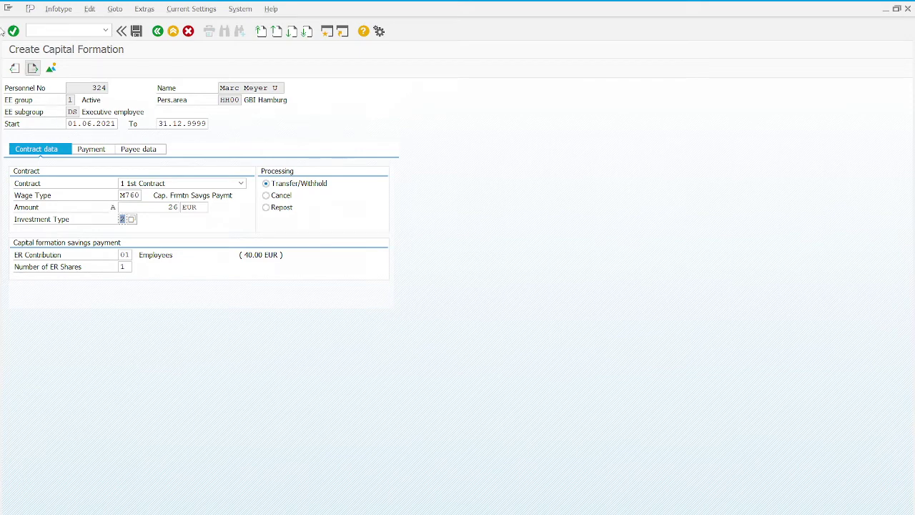
# Resolve the missing-payee error by selecting payee DBADENIA, Badenia Bausparkasse GmbH.
pyautogui.click(12, 32)
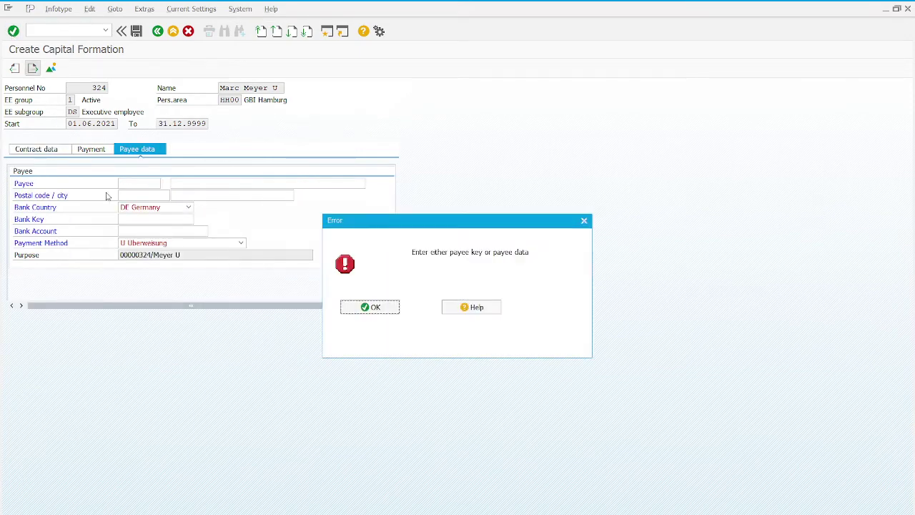
pyautogui.click(356, 306)
pyautogui.click(150, 184)
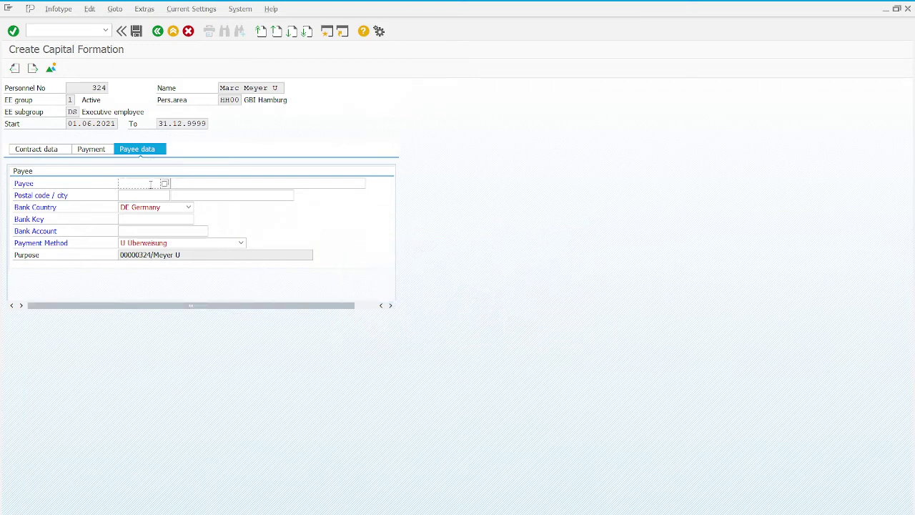
pyautogui.click(165, 184)
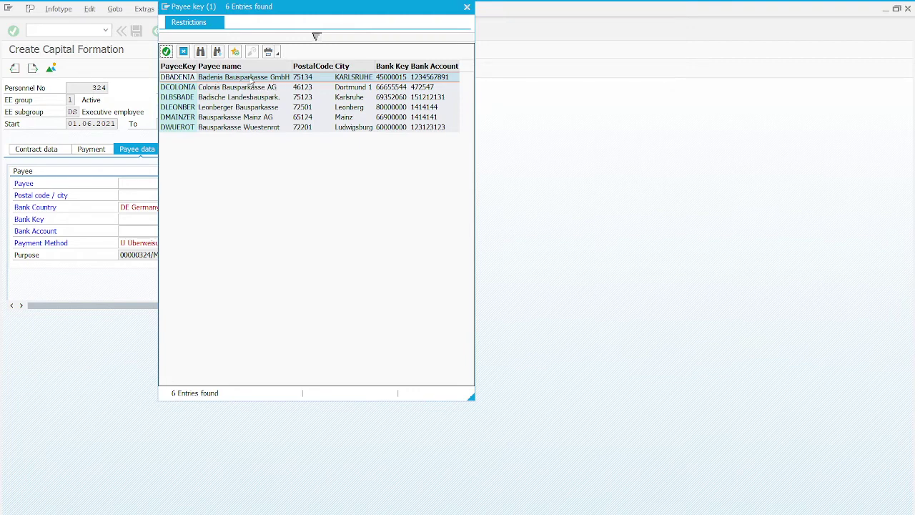
pyautogui.doubleClick(248, 78)
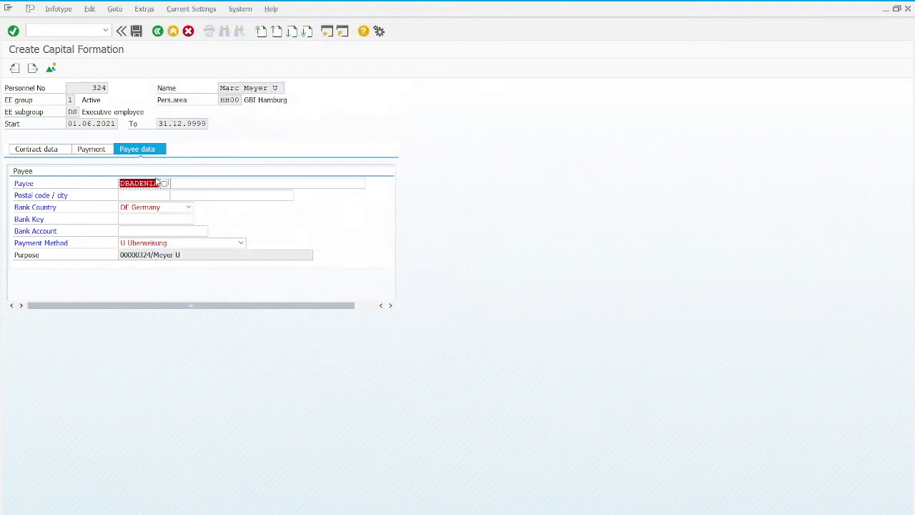
# Confirm the payee's bank details and save the capital formation record.
pyautogui.click(13, 31)
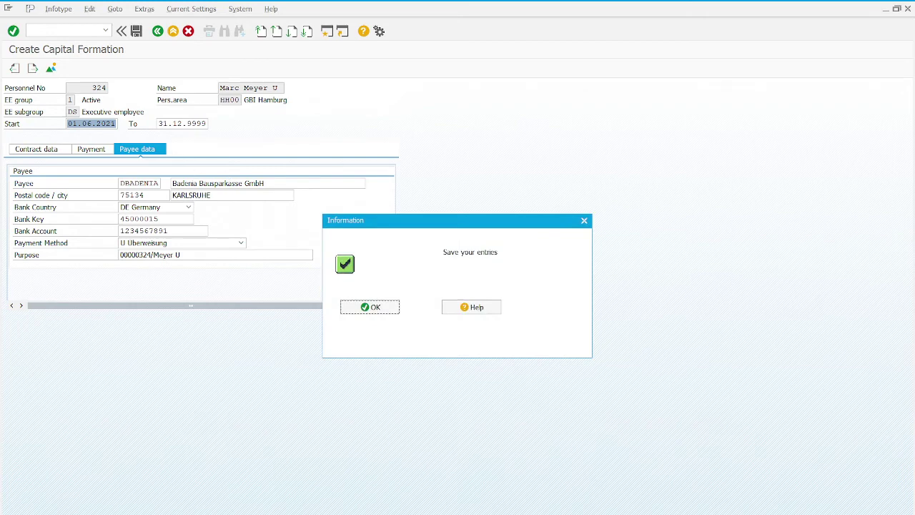
pyautogui.click(372, 308)
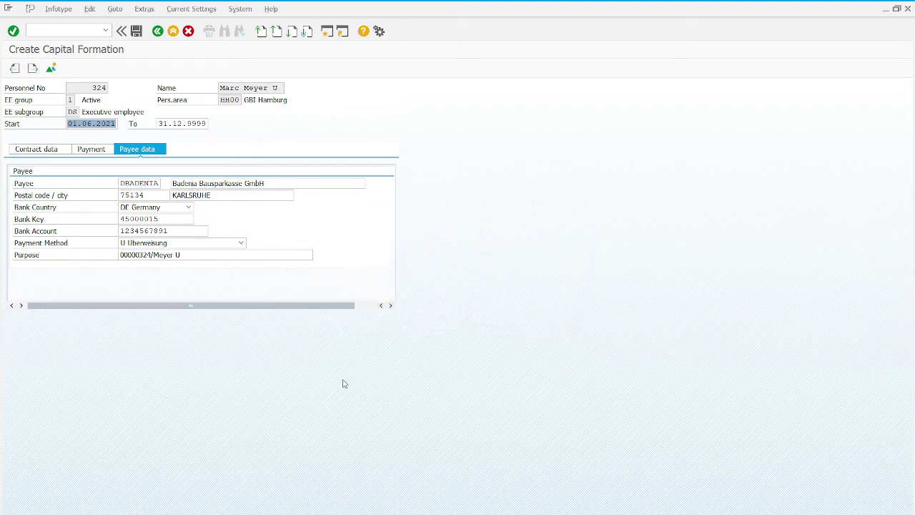
pyautogui.click(136, 31)
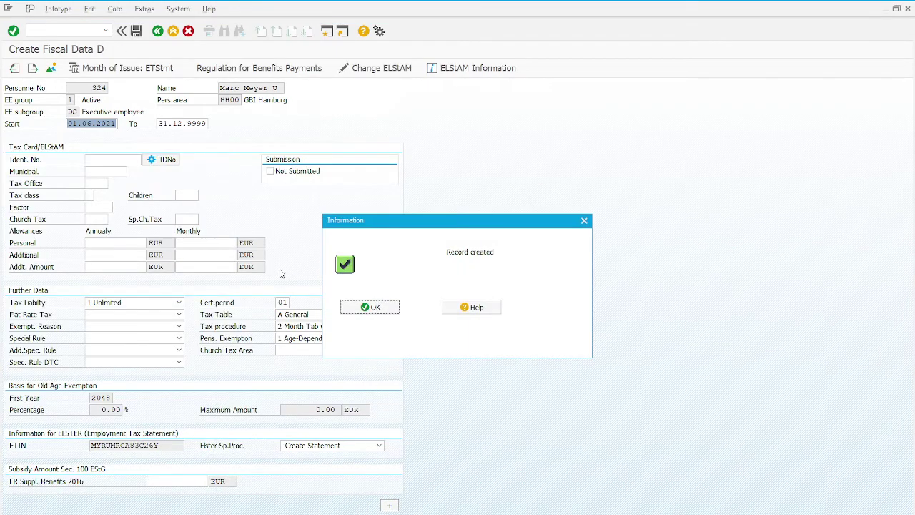
# Enter the employee's tax ID, municipality 01002000 and tax office 2119.
pyautogui.click(381, 308)
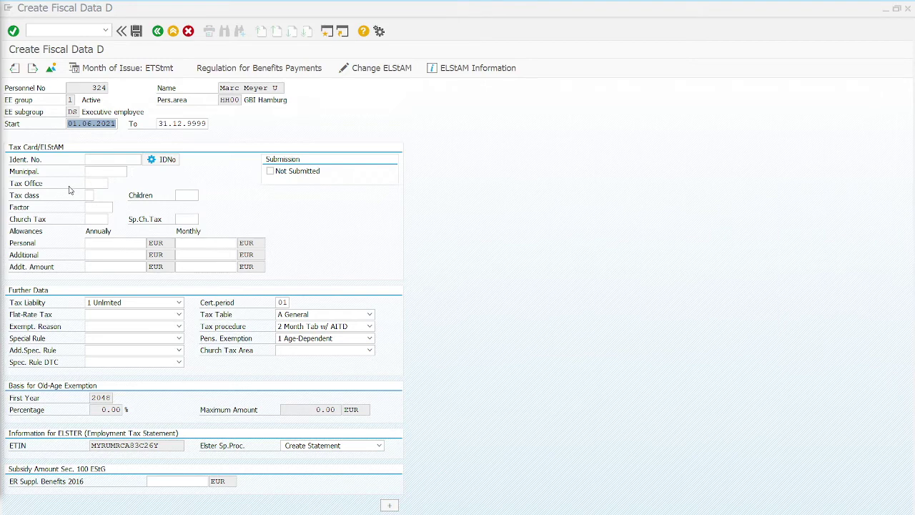
pyautogui.click(110, 159)
pyautogui.write('12345678995')
pyautogui.click(113, 171)
pyautogui.write('01002000')
pyautogui.click(97, 182)
pyautogui.write('2119')
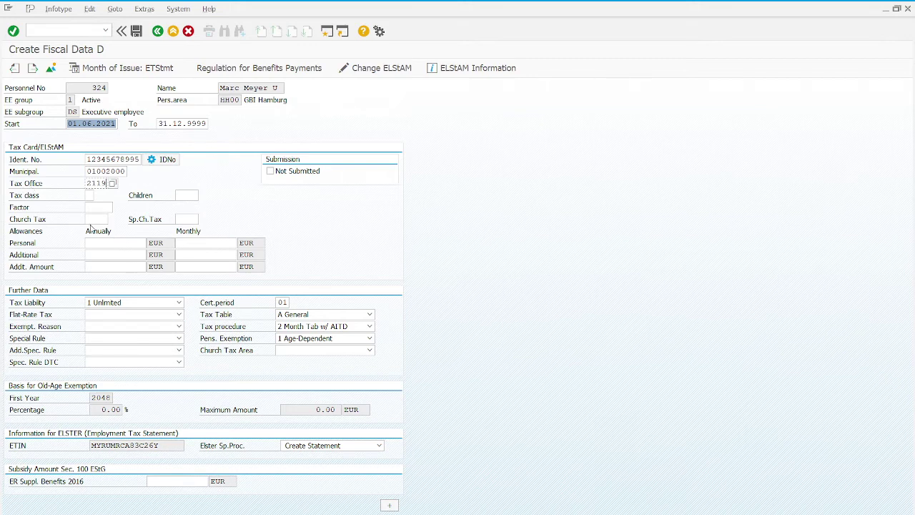
# Set tax class 1 and church tax 00.
pyautogui.click(88, 195)
pyautogui.write('1')
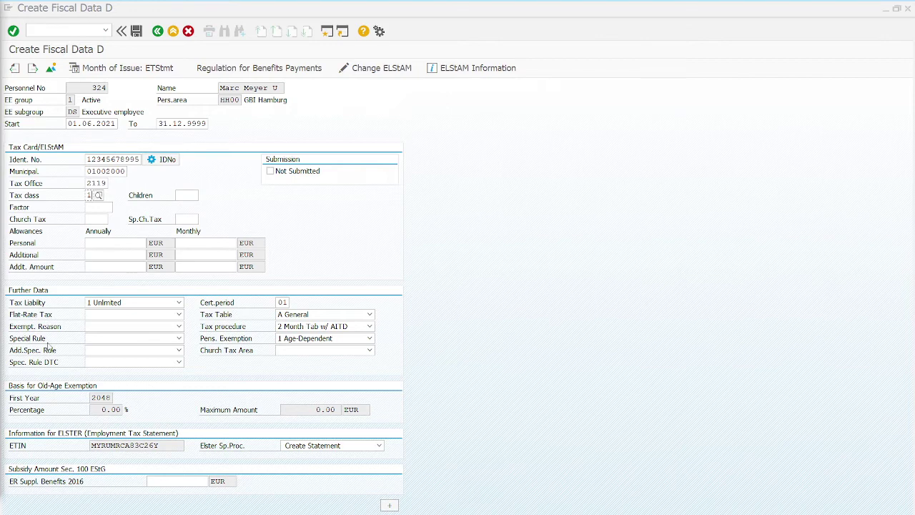
pyautogui.click(100, 219)
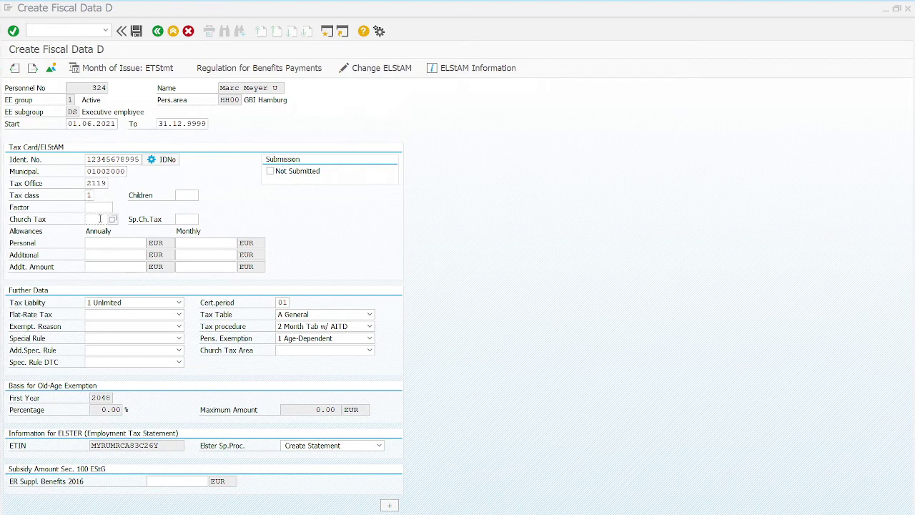
pyautogui.write('00')
# Choose church tax area 08 Schleswig-Holstein and save the fiscal data record.
pyautogui.click(320, 351)
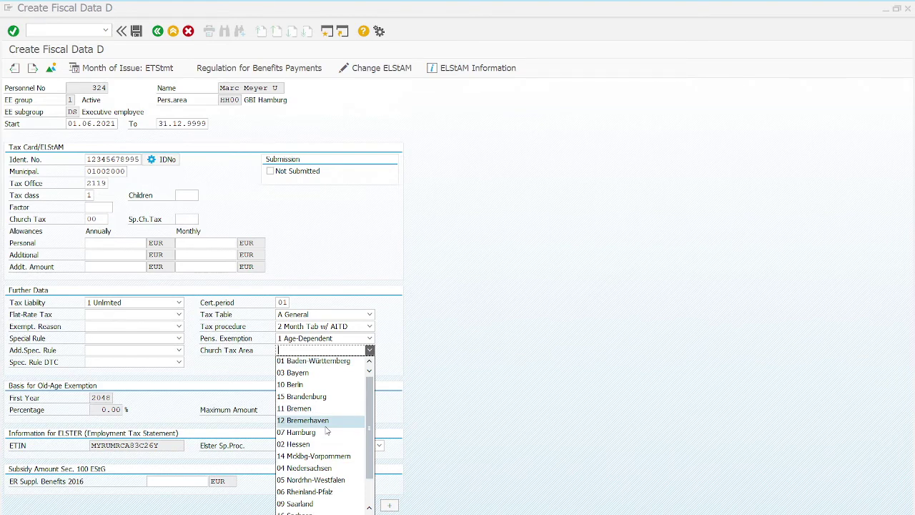
pyautogui.scroll(-2, 327, 430)
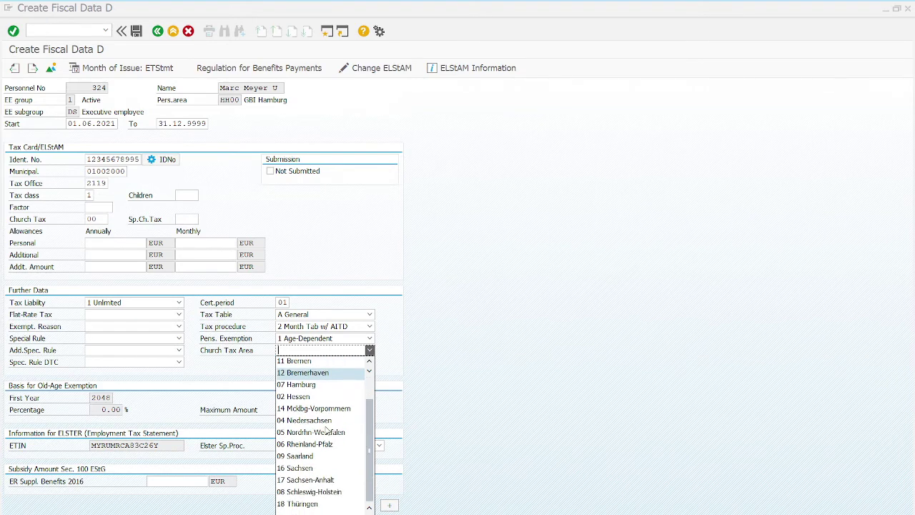
pyautogui.click(326, 492)
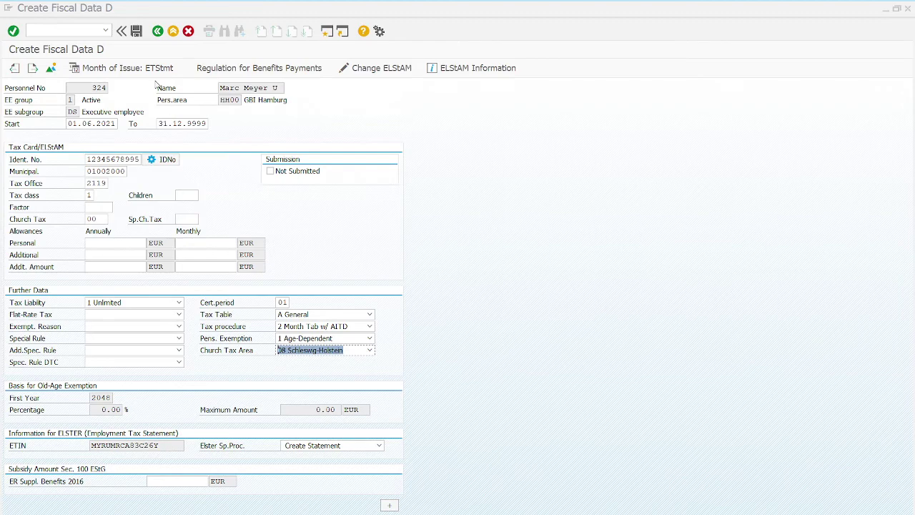
pyautogui.click(136, 31)
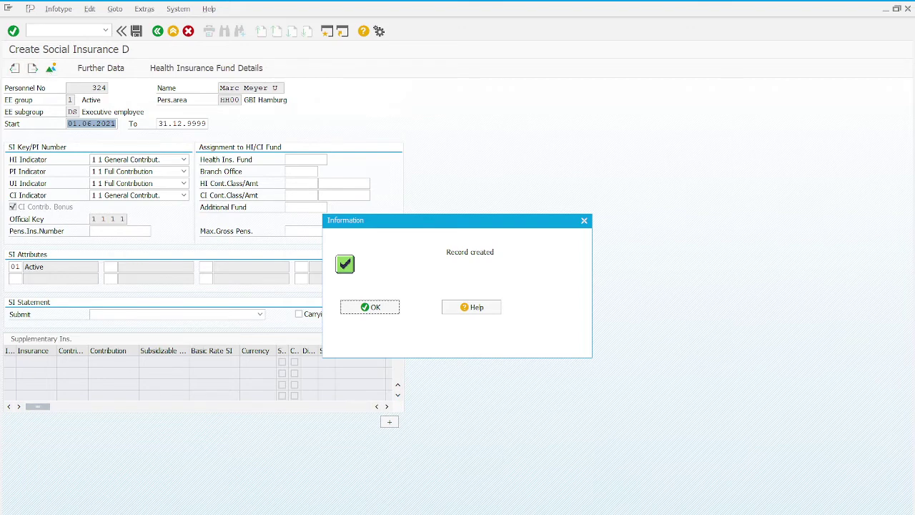
# Set the health insurance fund to BARMER from the value help.
pyautogui.click(372, 309)
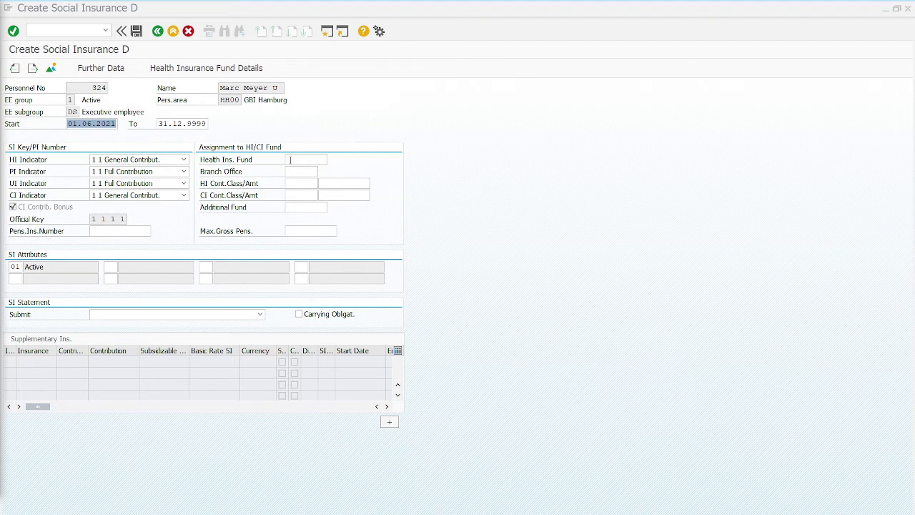
pyautogui.click(290, 160)
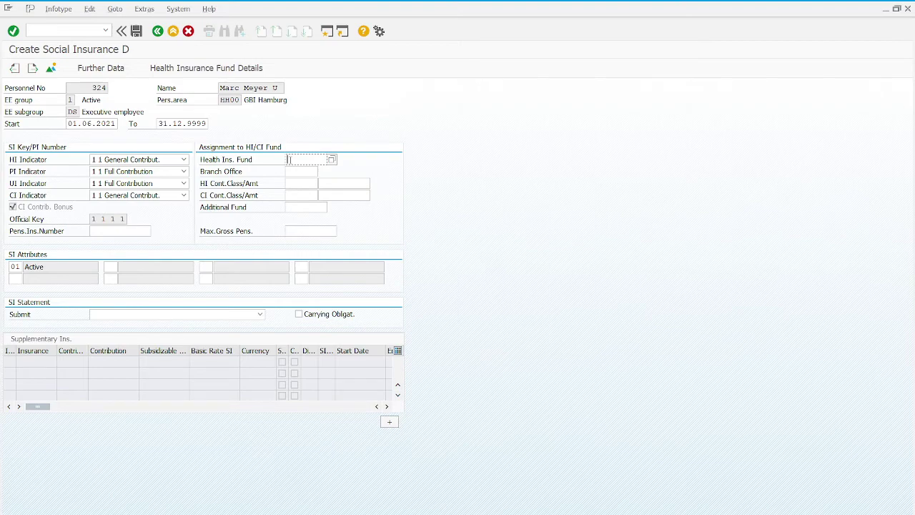
pyautogui.write('Barmer E')
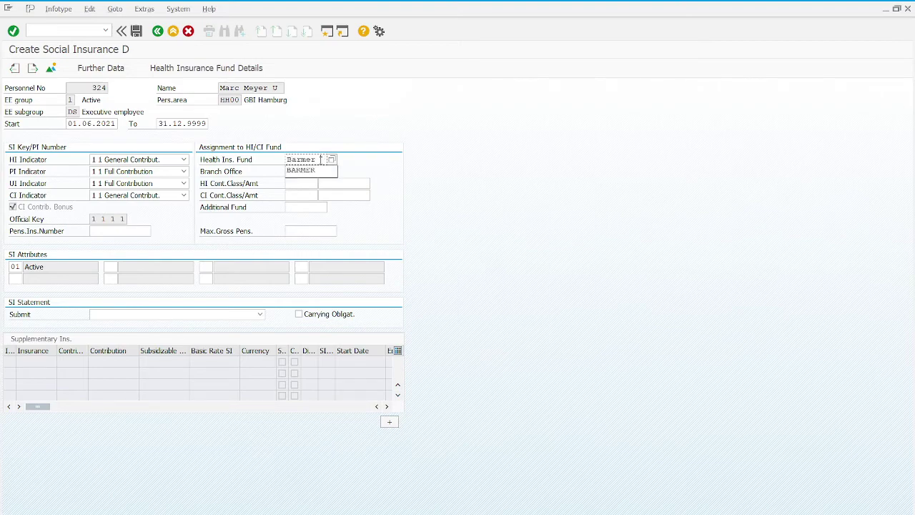
pyautogui.hotkey('ctrl', 'a')
pyautogui.press('BackSpace')
pyautogui.click(332, 160)
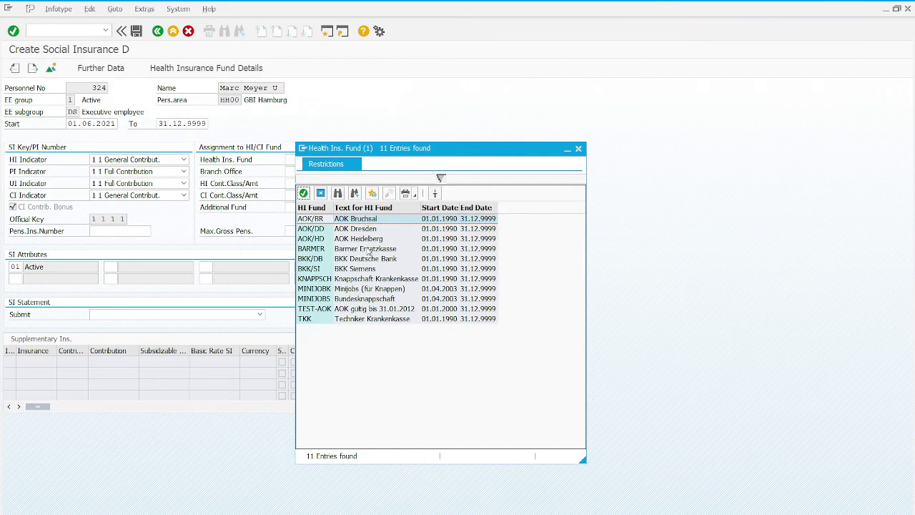
pyautogui.click(368, 251)
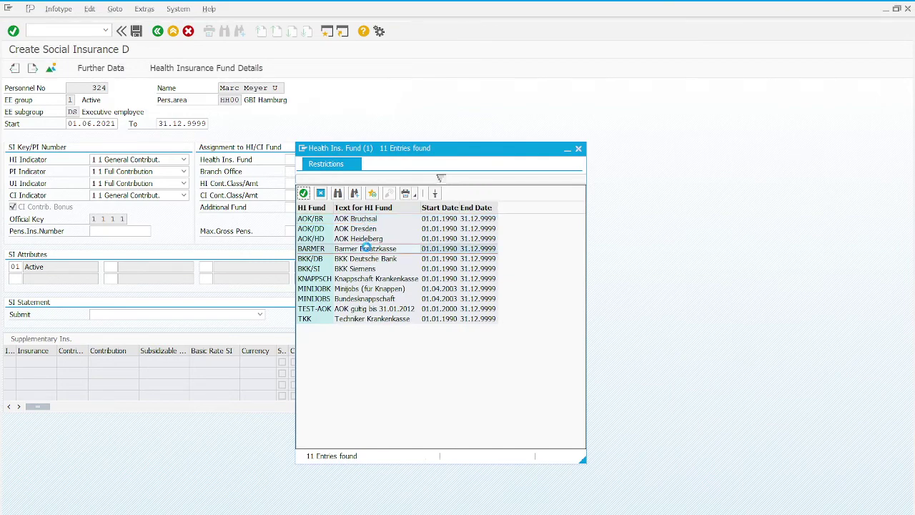
pyautogui.doubleClick(368, 251)
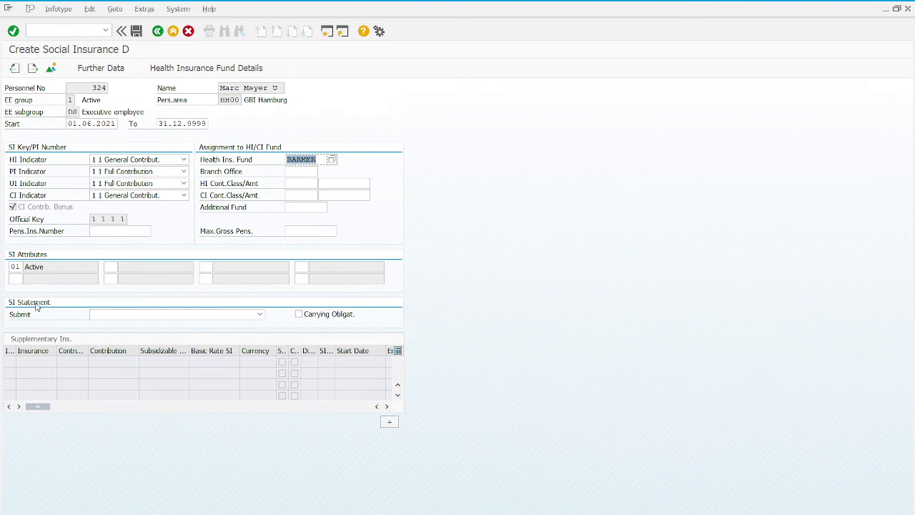
# Set SI statement submission to 1 No requirement to submit.
pyautogui.click(144, 316)
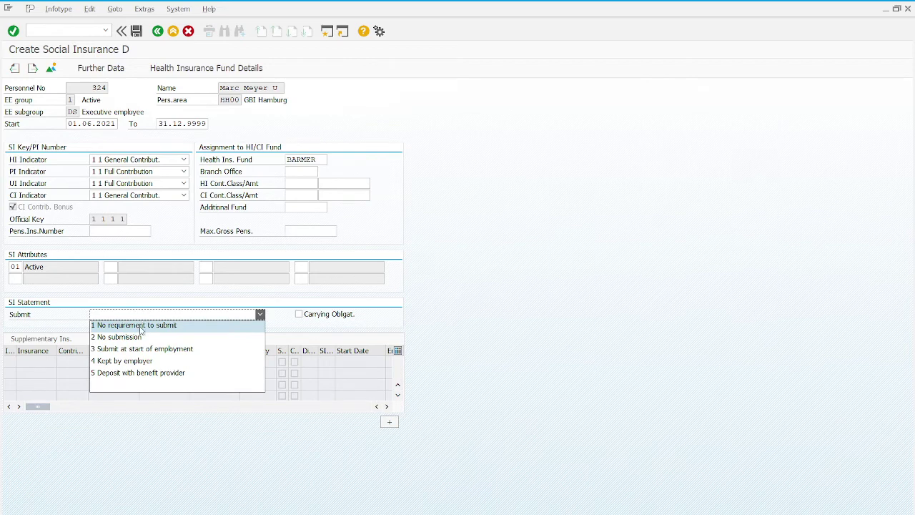
pyautogui.click(142, 328)
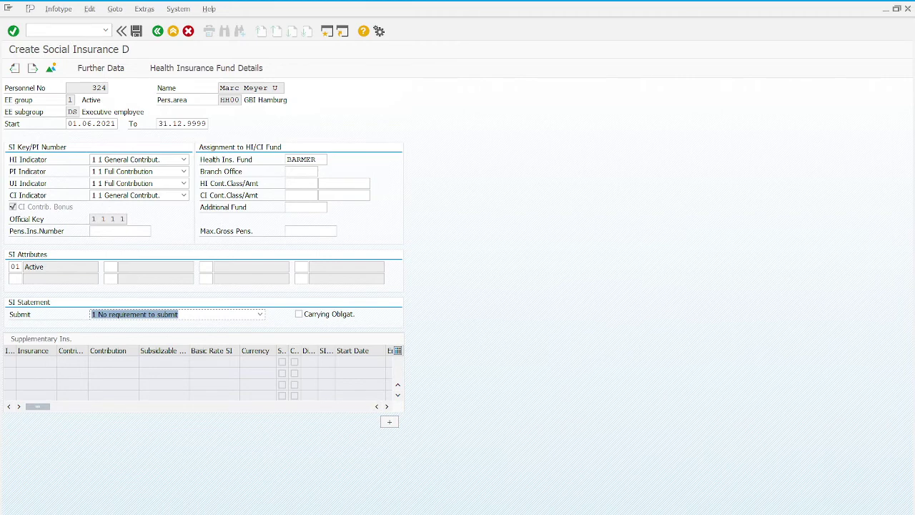
pyautogui.click(125, 233)
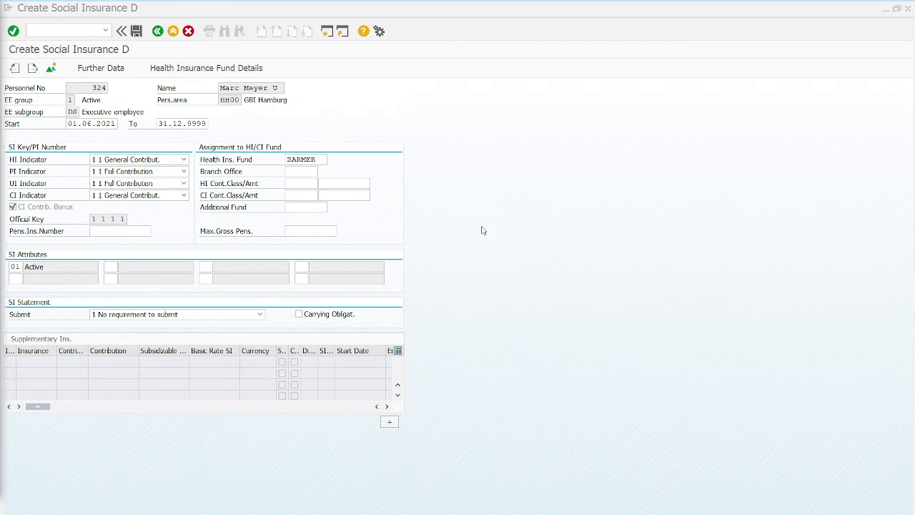
# Enter the pension insurance number and save, acknowledging the gender warning.
pyautogui.click(111, 292)
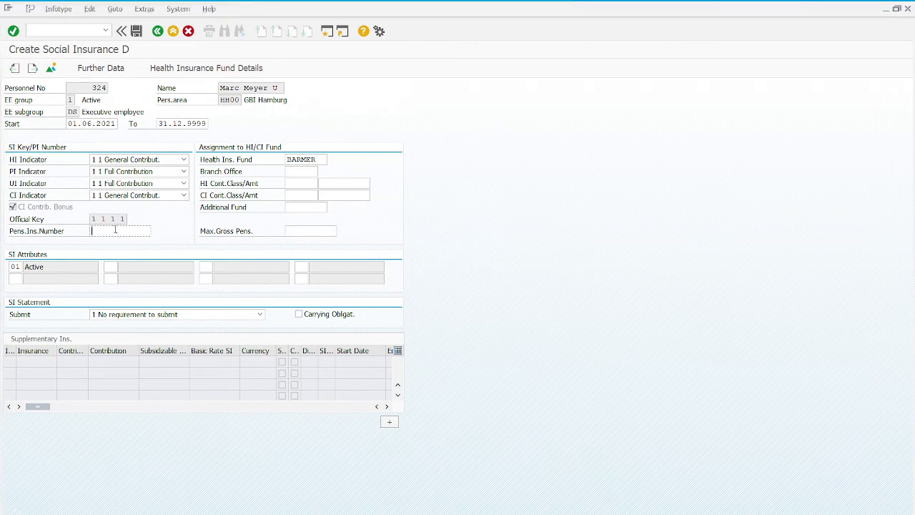
pyautogui.moveTo(92, 230); pyautogui.dragTo(149, 231)
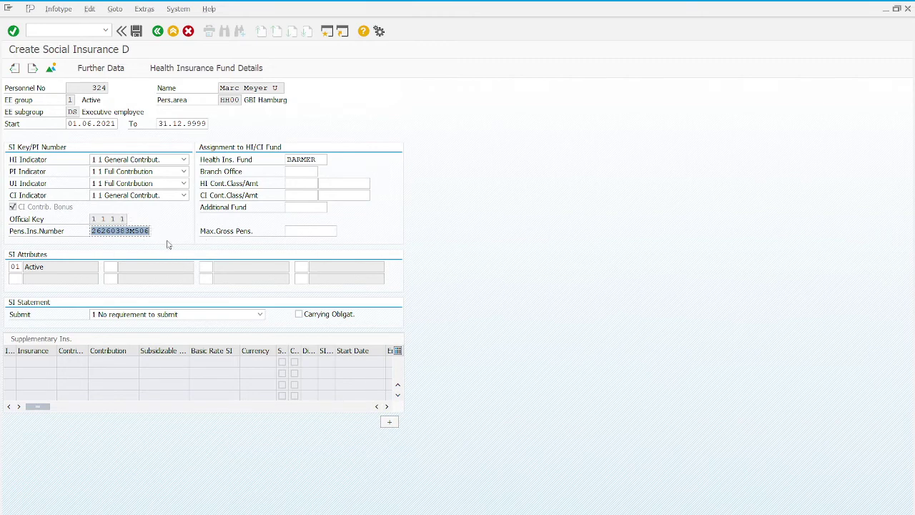
pyautogui.press('End')
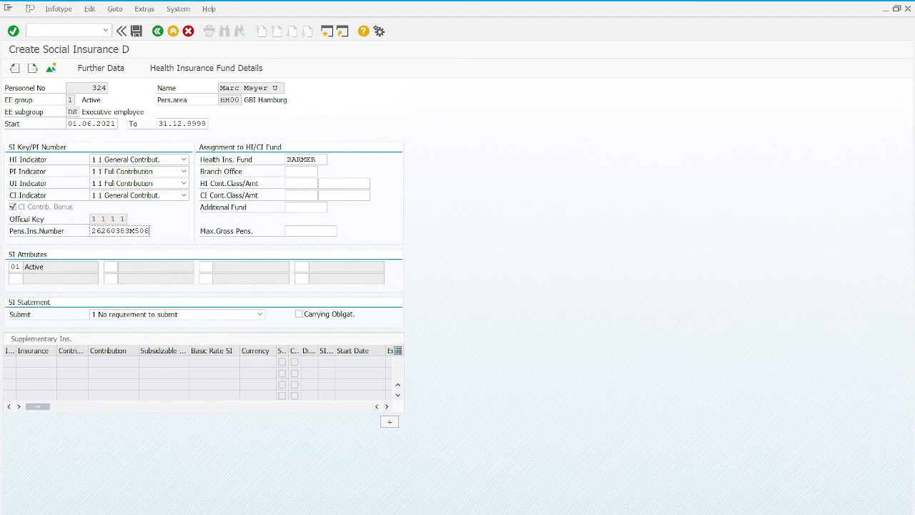
pyautogui.click(136, 32)
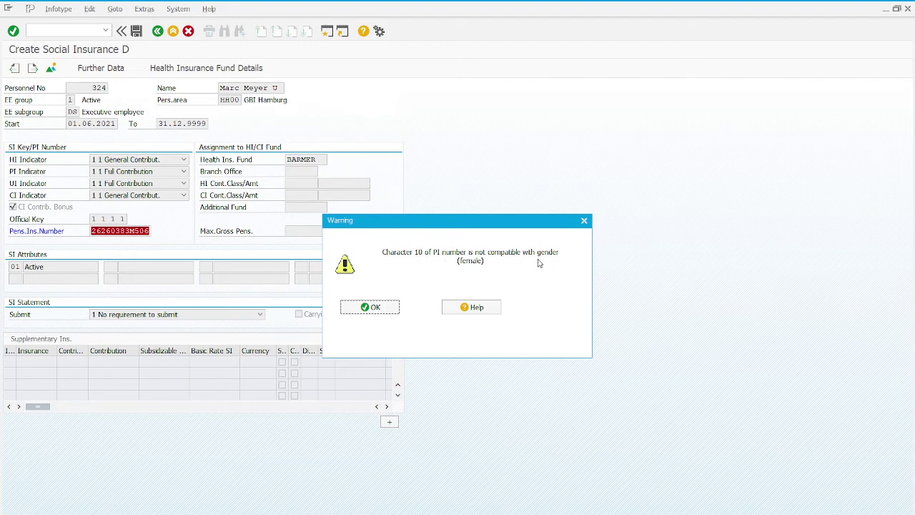
pyautogui.click(387, 307)
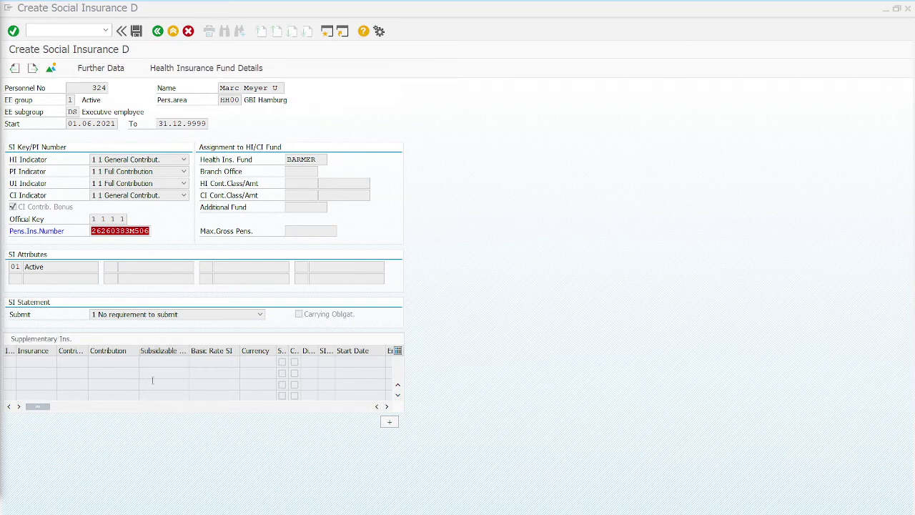
# Correct the pension insurance number and save the social insurance record again.
pyautogui.click(149, 231)
pyautogui.moveTo(148, 231); pyautogui.dragTo(15, 234)
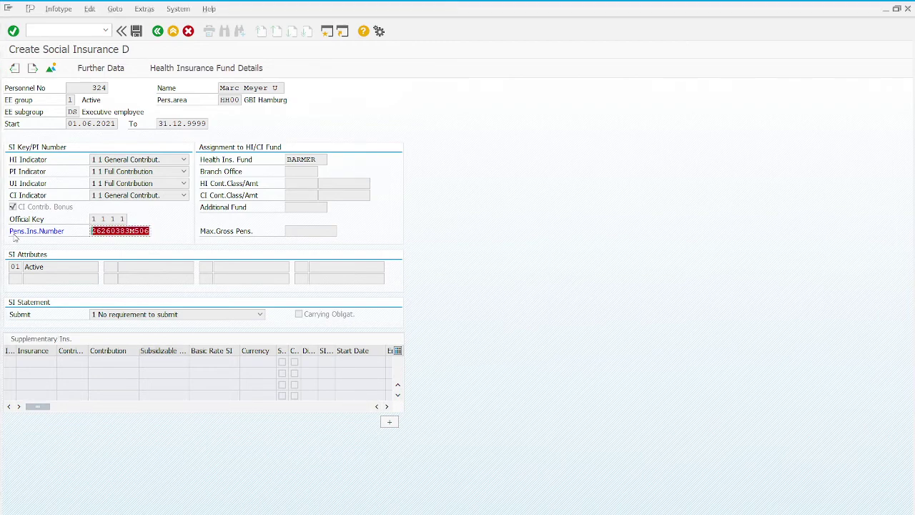
pyautogui.click(28, 248)
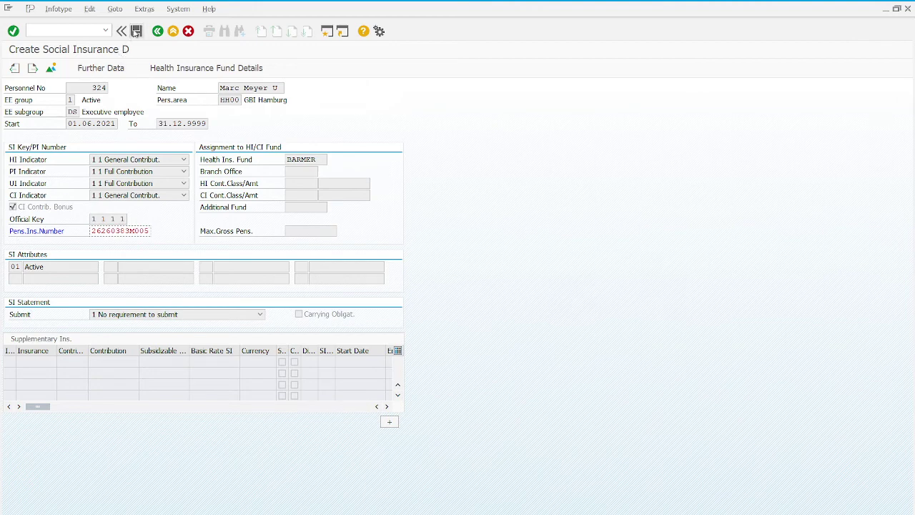
pyautogui.click(136, 32)
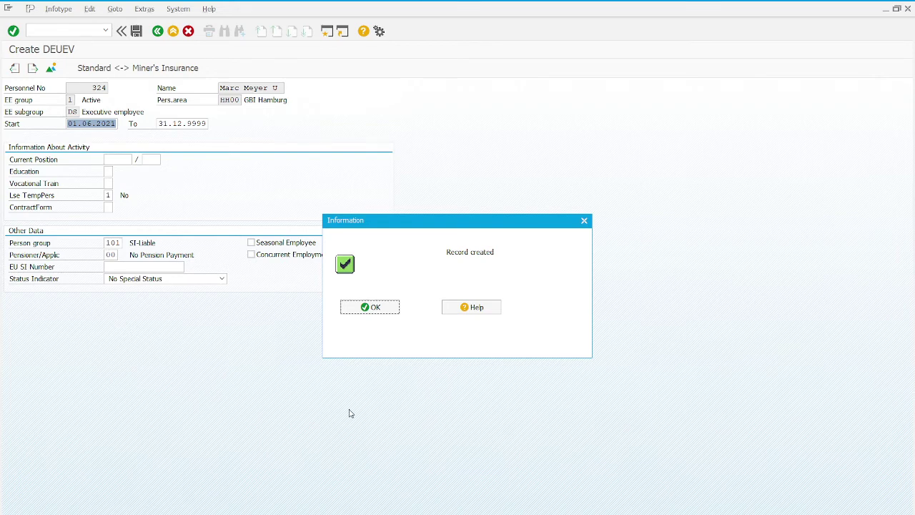
# Dismiss the confirmation and bring up the value help for DEUEV Current Position.
pyautogui.click(373, 307)
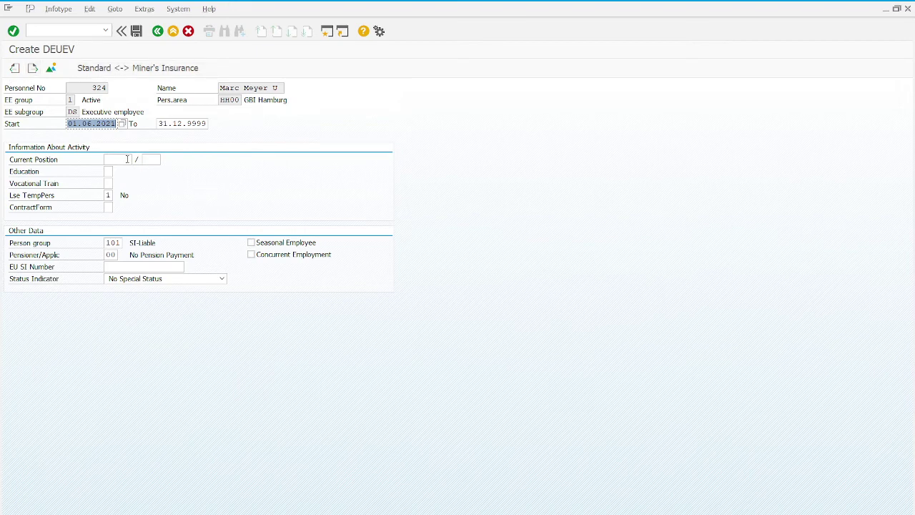
pyautogui.click(127, 159)
pyautogui.click(145, 159)
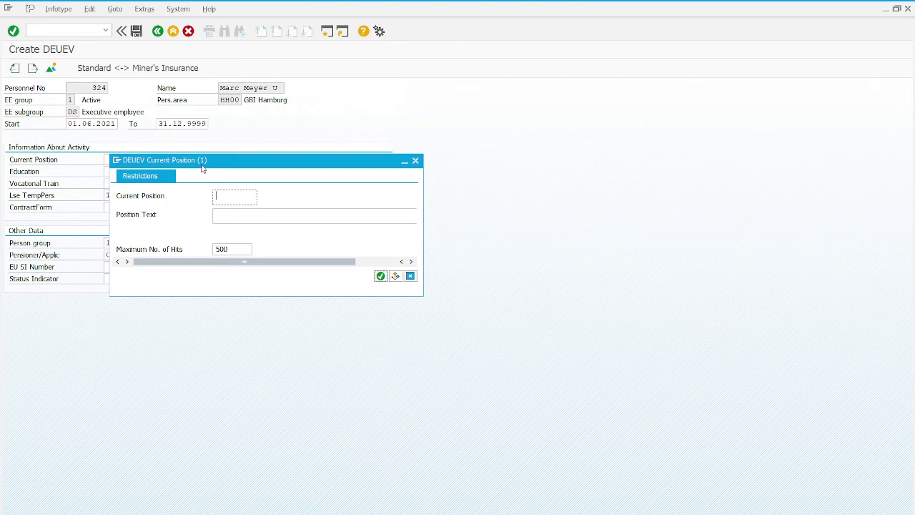
# Search positions for *005*, then clear the filter to list all 500 occupational codes.
pyautogui.click(283, 212)
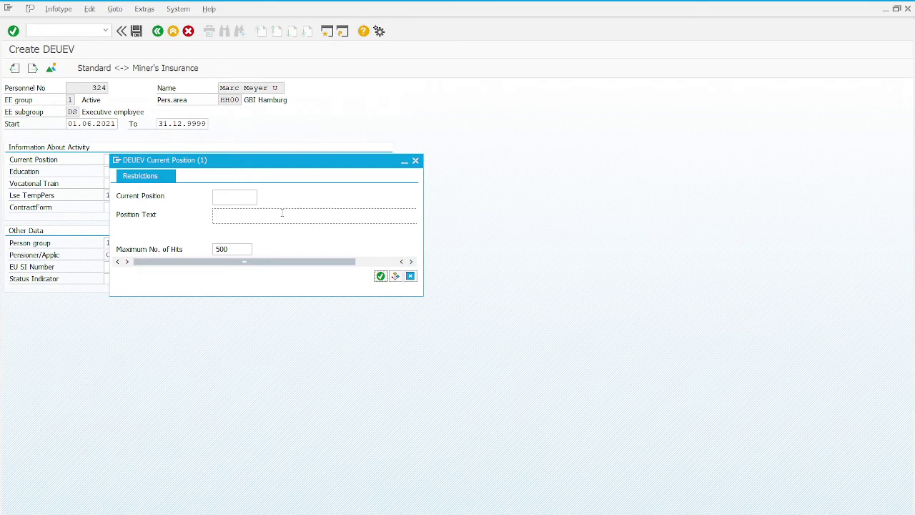
pyautogui.click(246, 195)
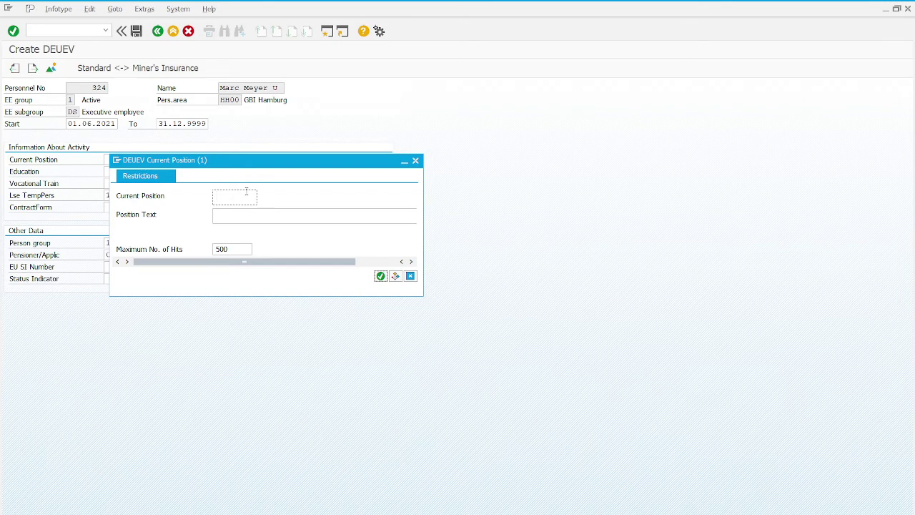
pyautogui.write('**')
pyautogui.write('005*')
pyautogui.press('Return')
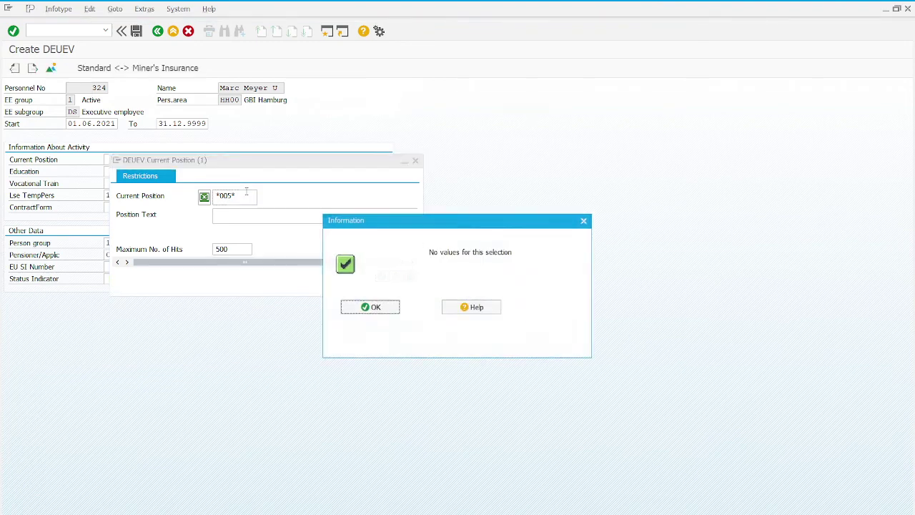
pyautogui.click(372, 308)
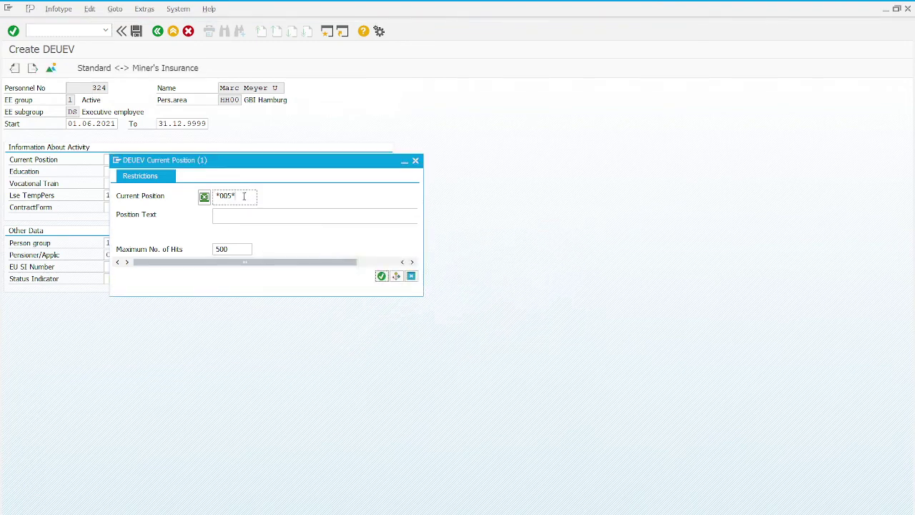
pyautogui.press('Delete')
pyautogui.click(380, 276)
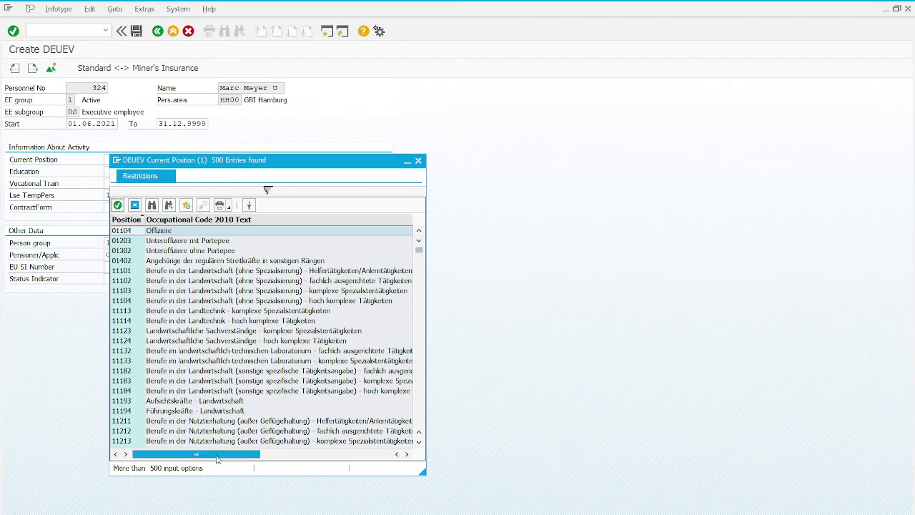
# Filter the position search by text *marketing*, finding codes 92122 and 92123.
pyautogui.moveTo(218, 455); pyautogui.dragTo(370, 465)
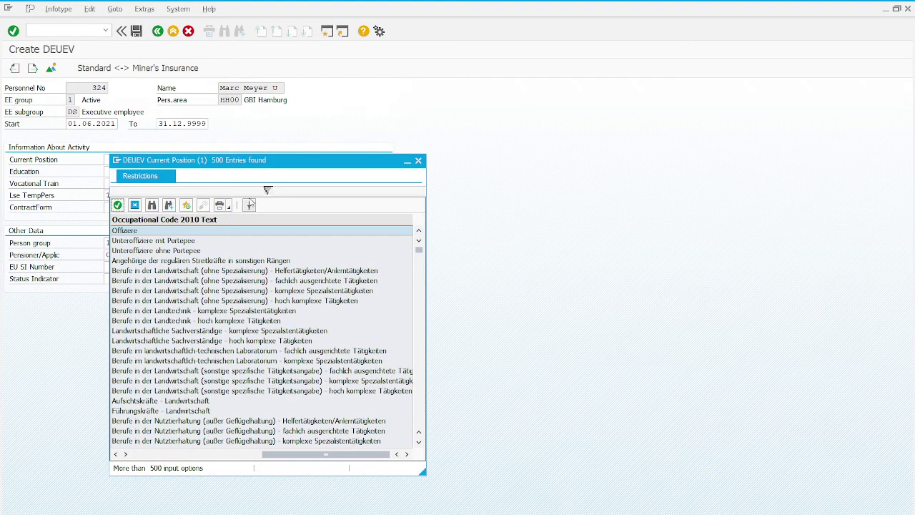
pyautogui.click(252, 190)
pyautogui.click(264, 218)
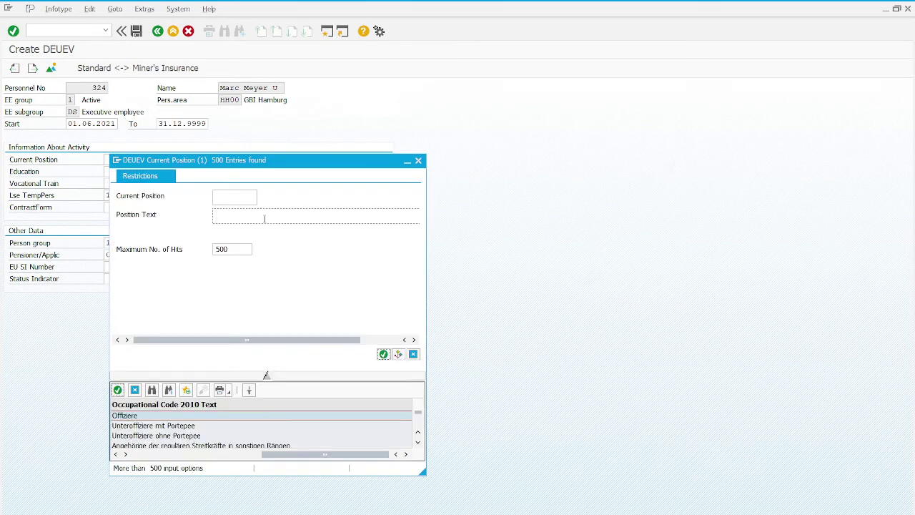
pyautogui.write('**')
pyautogui.write('marketing')
pyautogui.press('Return')
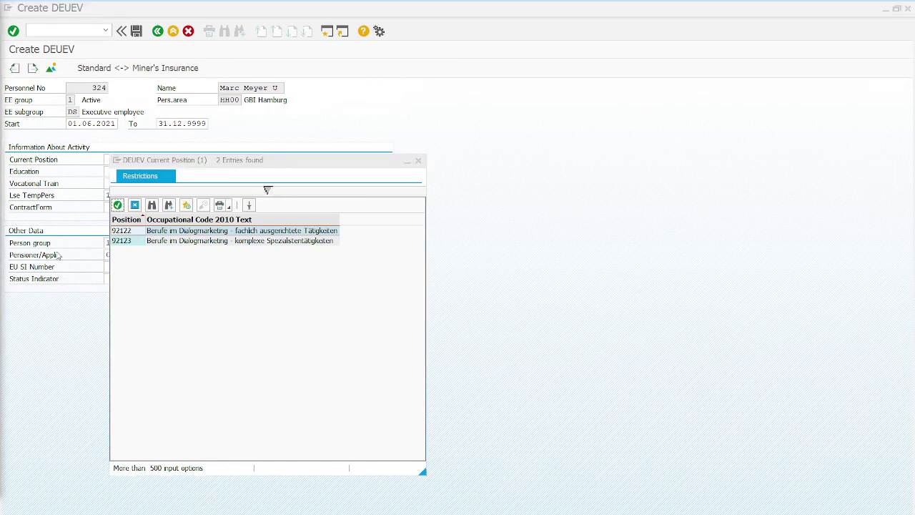
# Replace the position text filter with *Führungskräfte*.
pyautogui.click(267, 189)
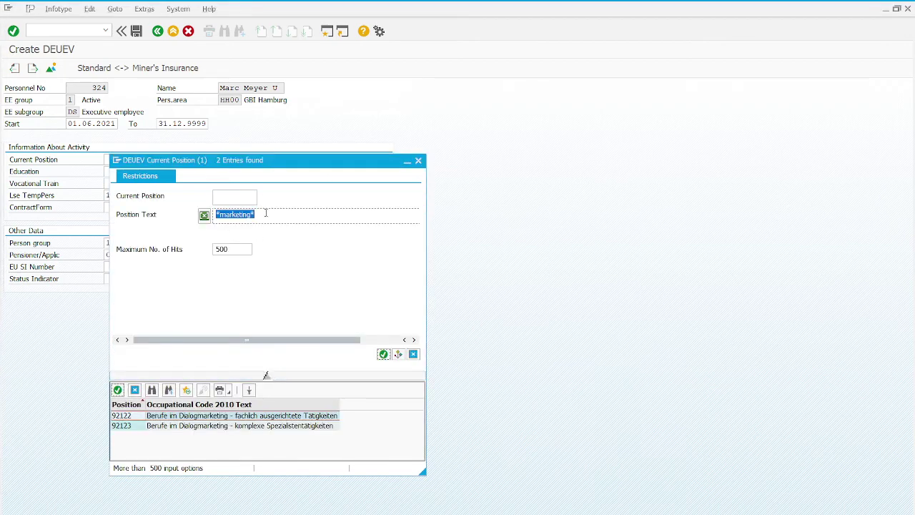
pyautogui.write('**')
pyautogui.write('Führungskräfte')
pyautogui.click(139, 214)
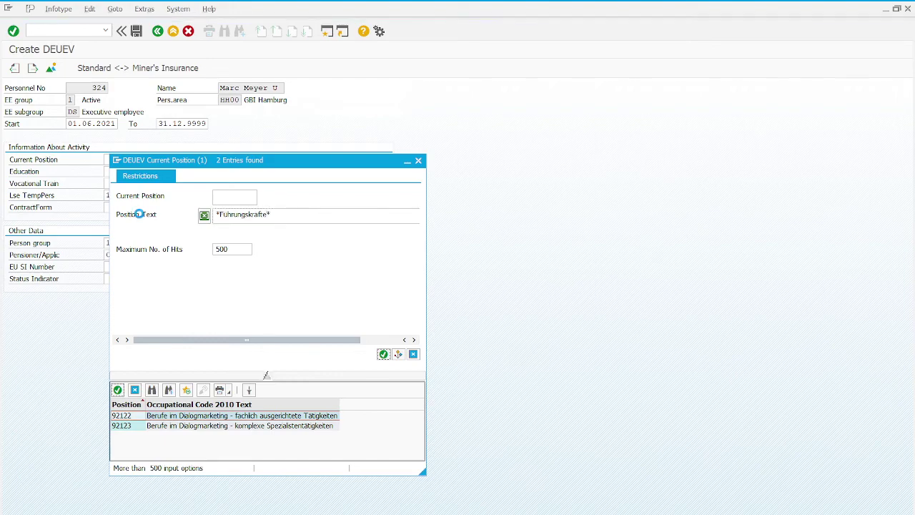
# Run the *Führungskräfte* position search and scroll through its hits.
pyautogui.press('Return')
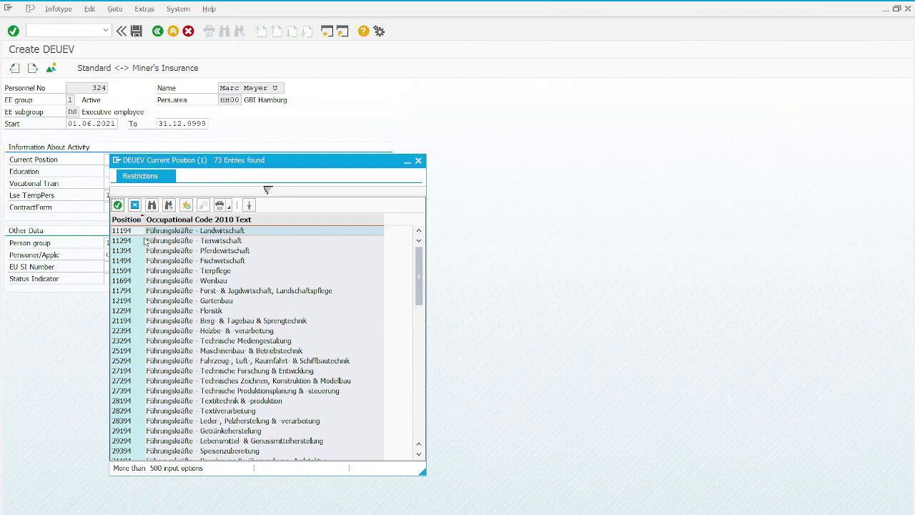
pyautogui.scroll(-2, 169, 292)
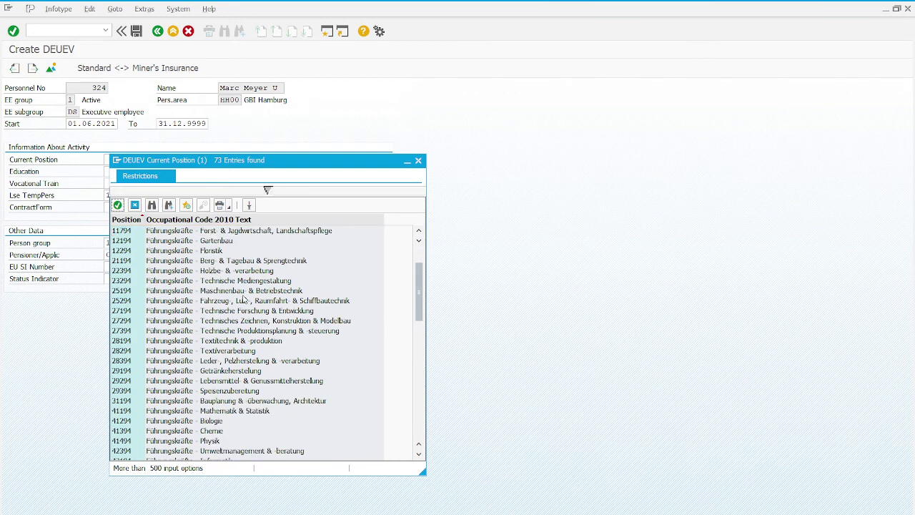
pyautogui.scroll(-4, 246, 306)
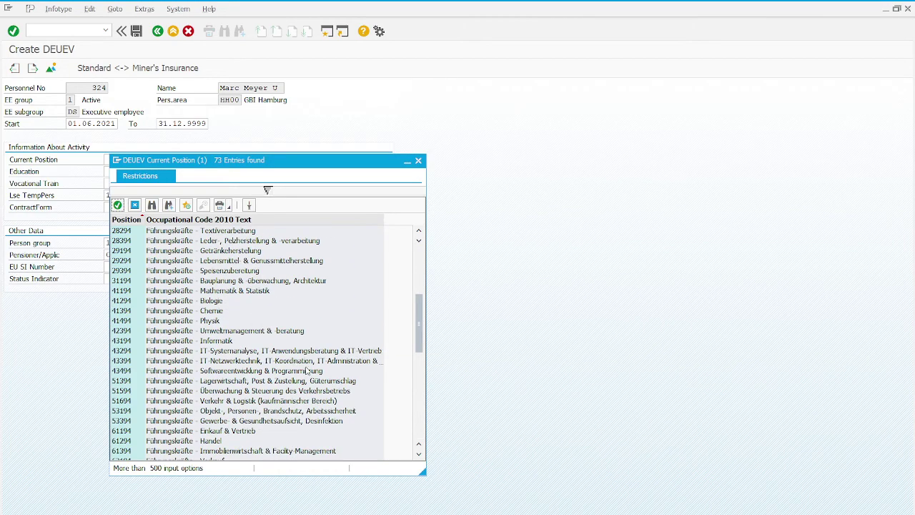
pyautogui.scroll(-10, 308, 370)
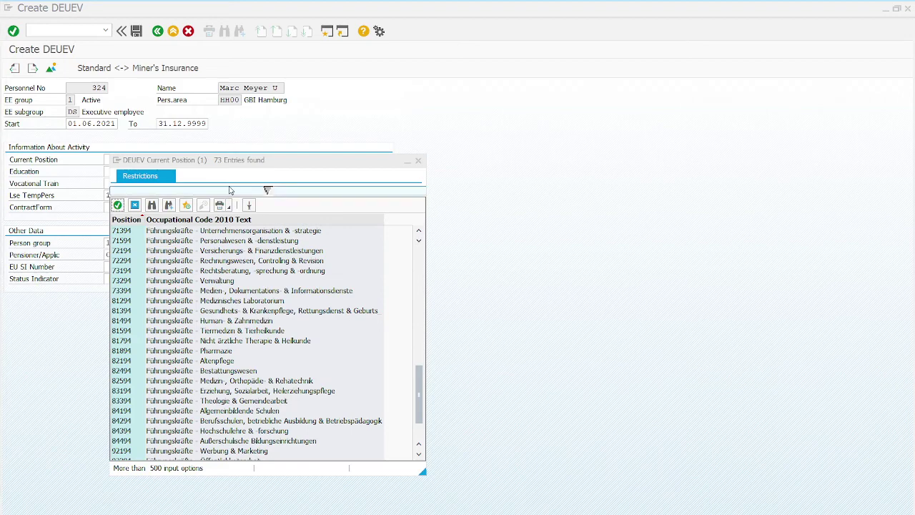
# Search for 'Führungskräfte - Werbung & Marketing', fixing the dash, to find code 92194.
pyautogui.click(268, 190)
pyautogui.moveTo(268, 189); pyautogui.dragTo(266, 375)
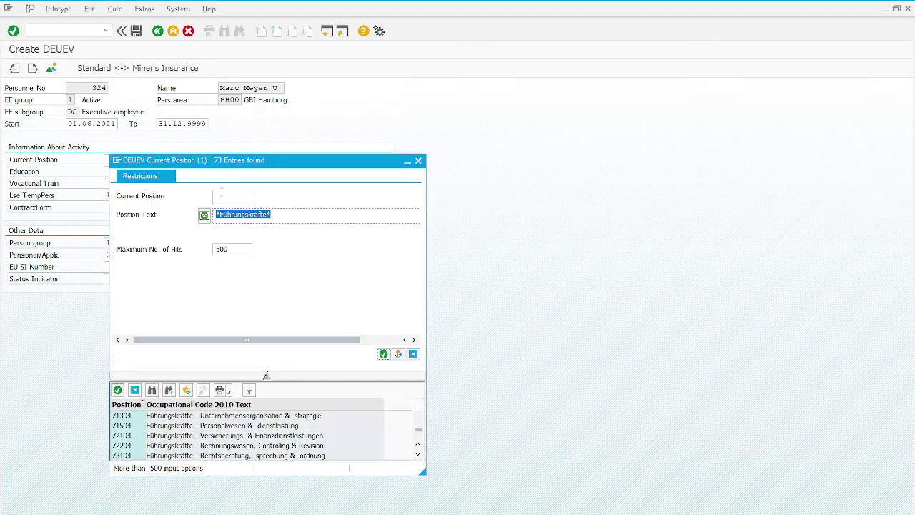
pyautogui.click(271, 215)
pyautogui.moveTo(272, 215); pyautogui.dragTo(216, 215)
pyautogui.write('**')
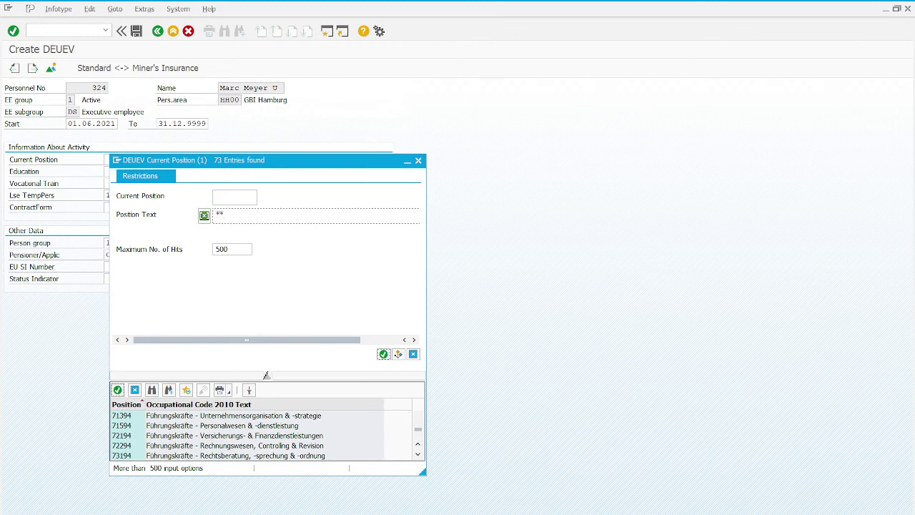
pyautogui.write('Führungskräfte – Werbung & Marketing')
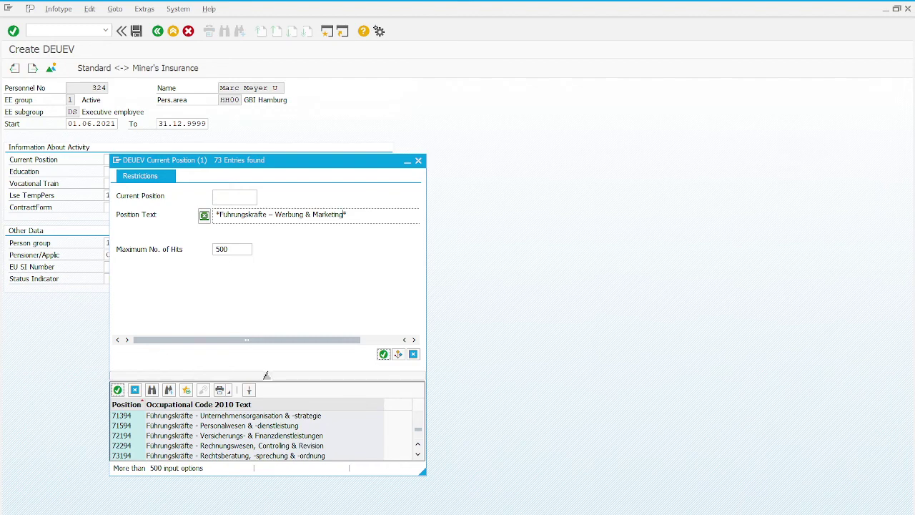
pyautogui.press('Return')
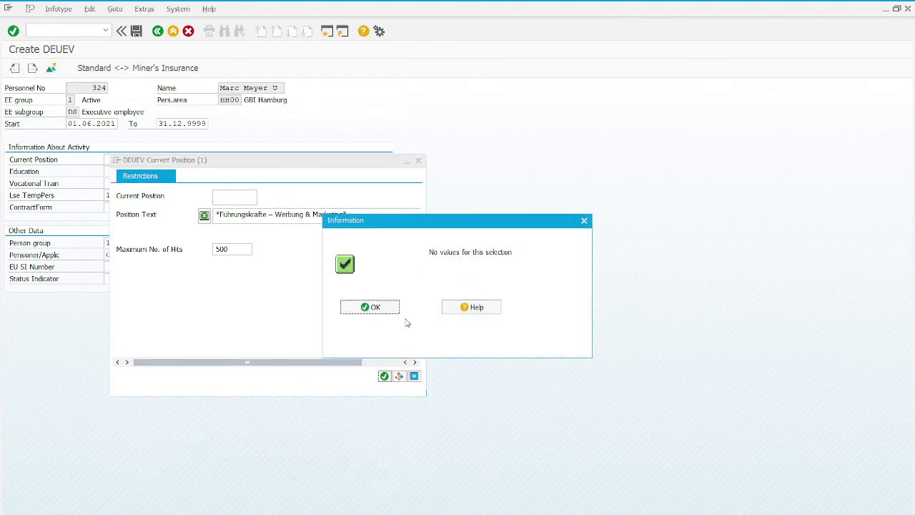
pyautogui.click(371, 308)
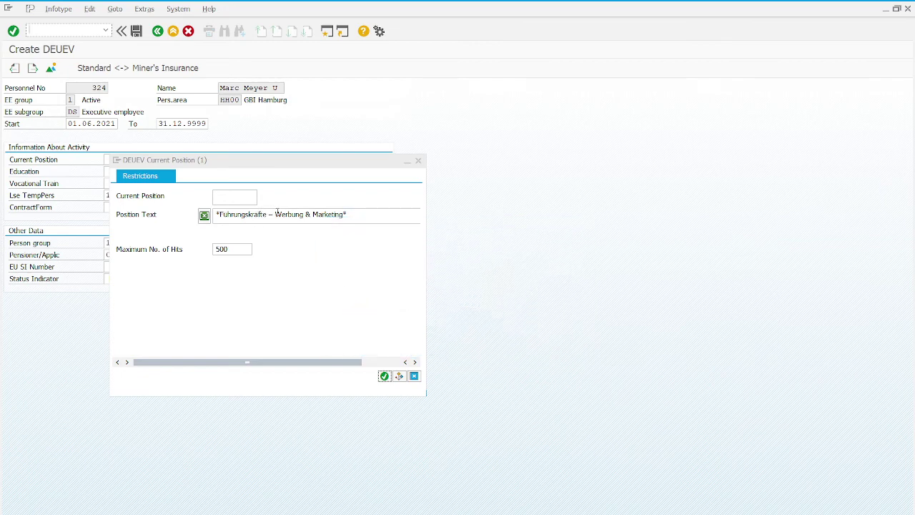
pyautogui.press('BackSpace')
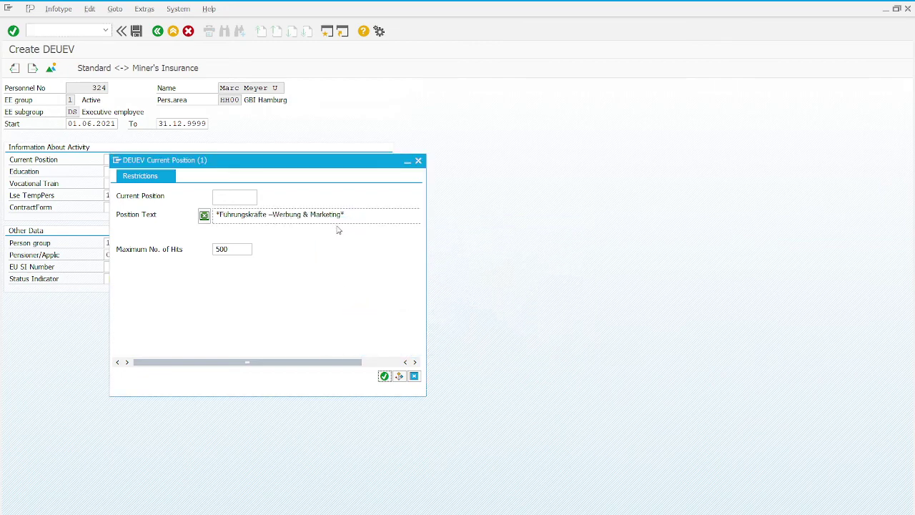
pyautogui.press('BackSpace')
pyautogui.press('BackSpace')
pyautogui.write('-')
pyautogui.press('Return')
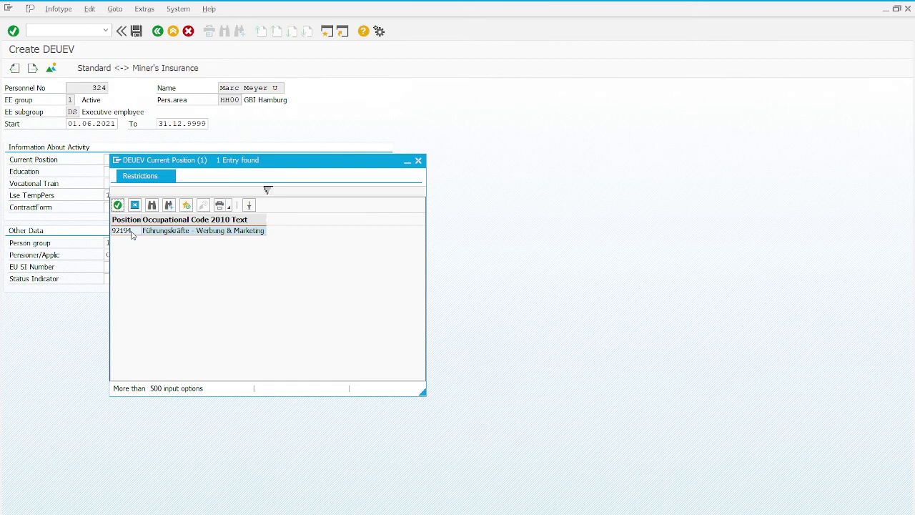
# Set current position to occupation 92194 with sub-code 005.
pyautogui.doubleClick(132, 234)
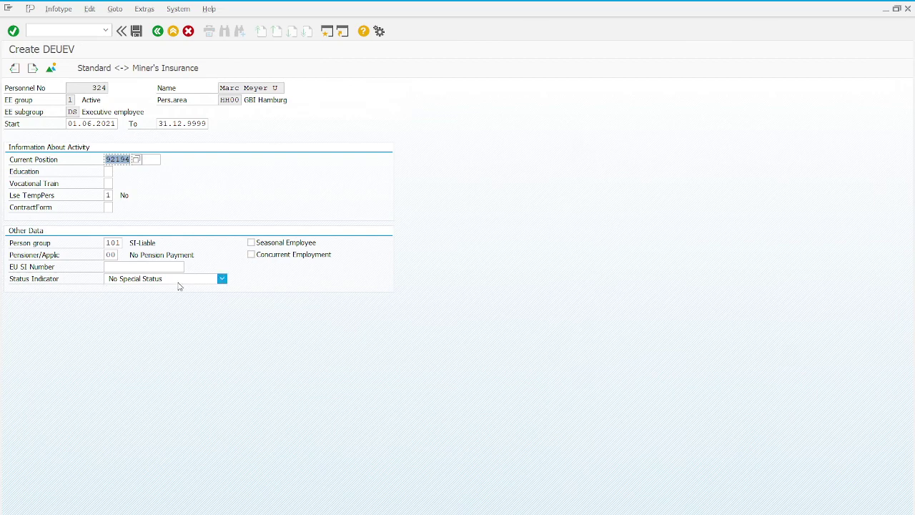
pyautogui.click(154, 158)
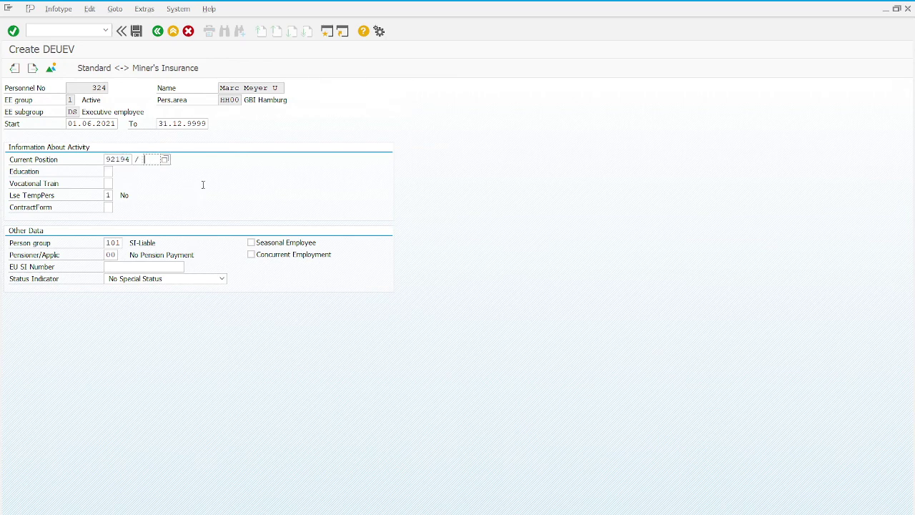
pyautogui.write('005')
# Set education 4, vocational training 3 and contract form 1.
pyautogui.click(113, 173)
pyautogui.write('4')
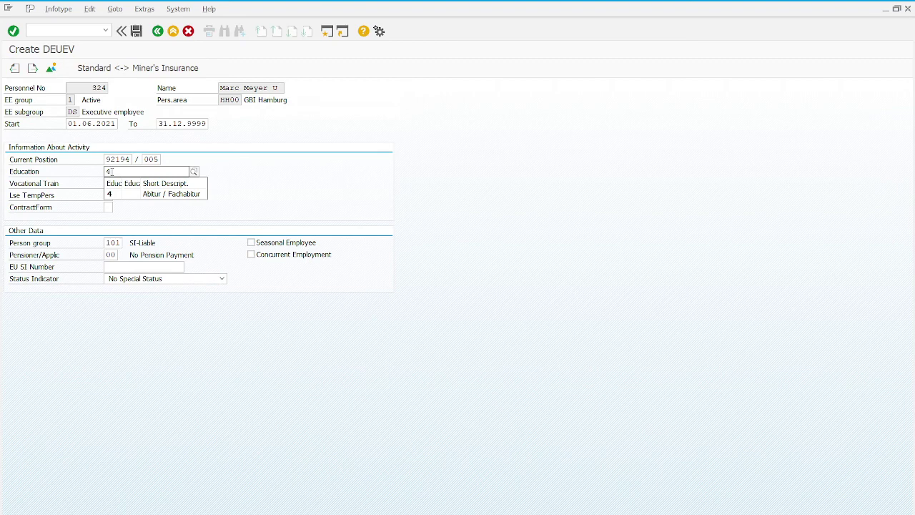
pyautogui.press('Down')
pyautogui.press('Return')
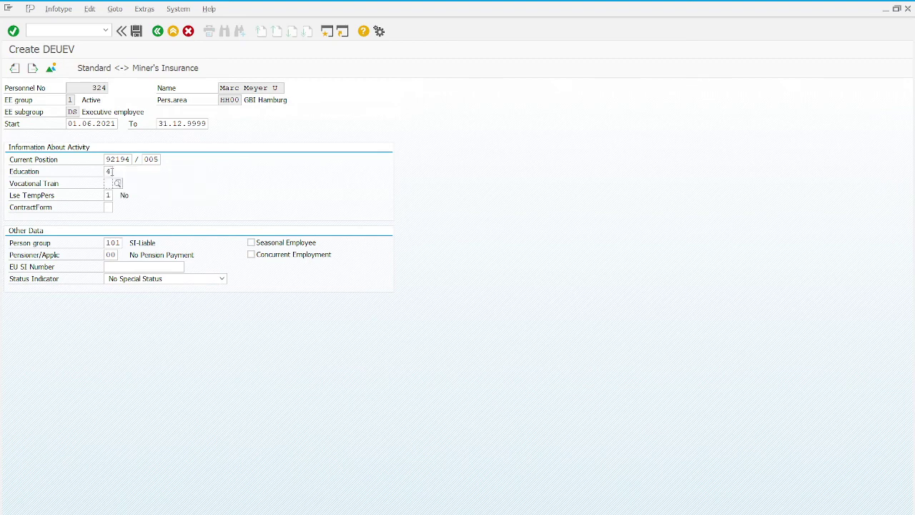
pyautogui.write('3')
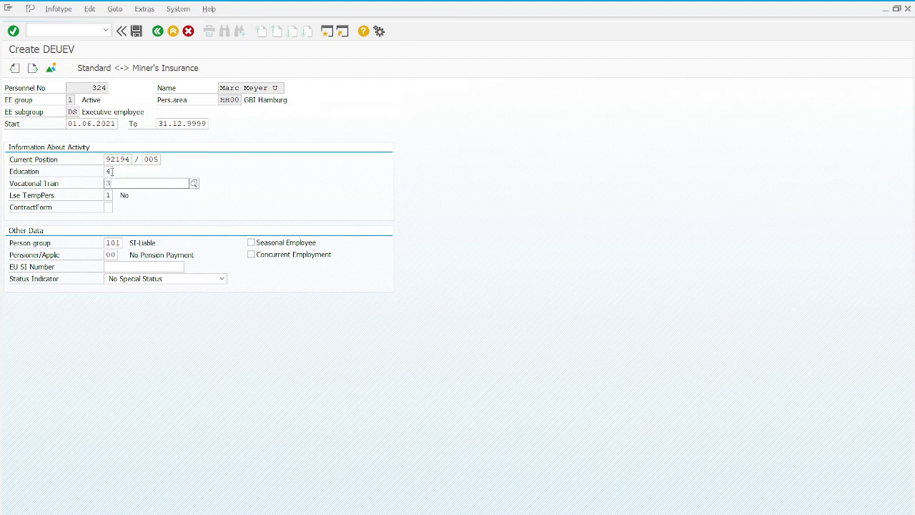
pyautogui.press('Tab')
pyautogui.press('Tab')
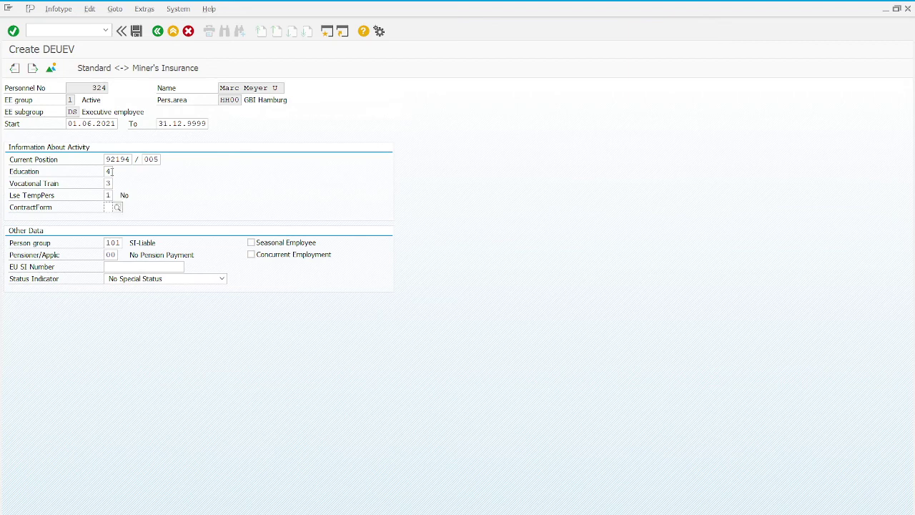
pyautogui.write('1')
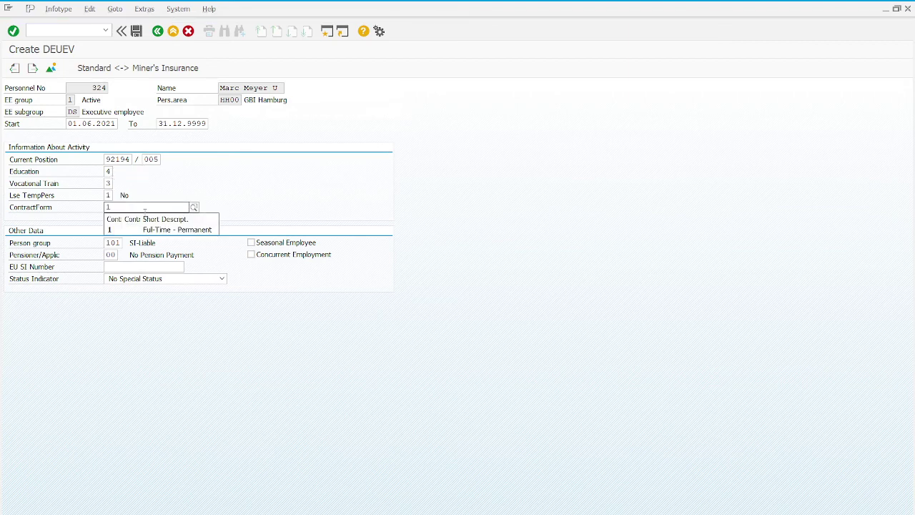
pyautogui.click(349, 199)
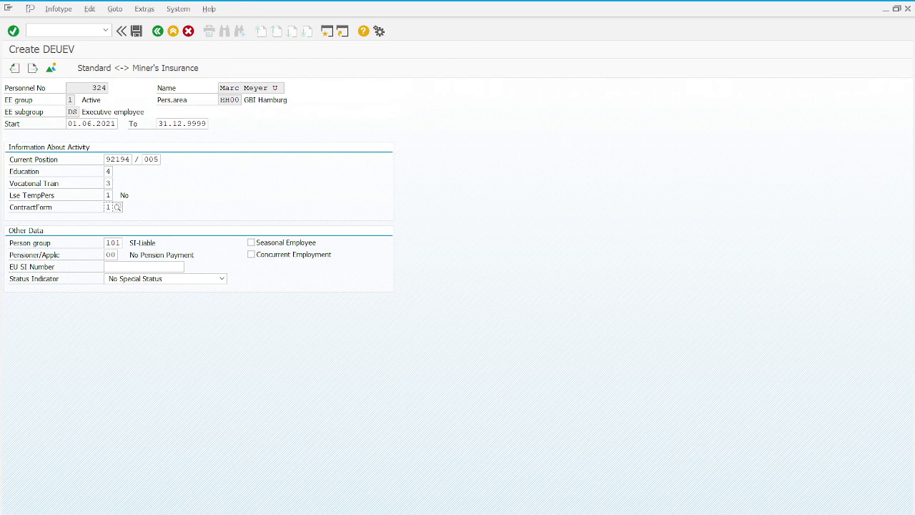
# Save the DEUEV record, then save Contract Elements 01 Permanent with 3-month probation.
pyautogui.click(138, 30)
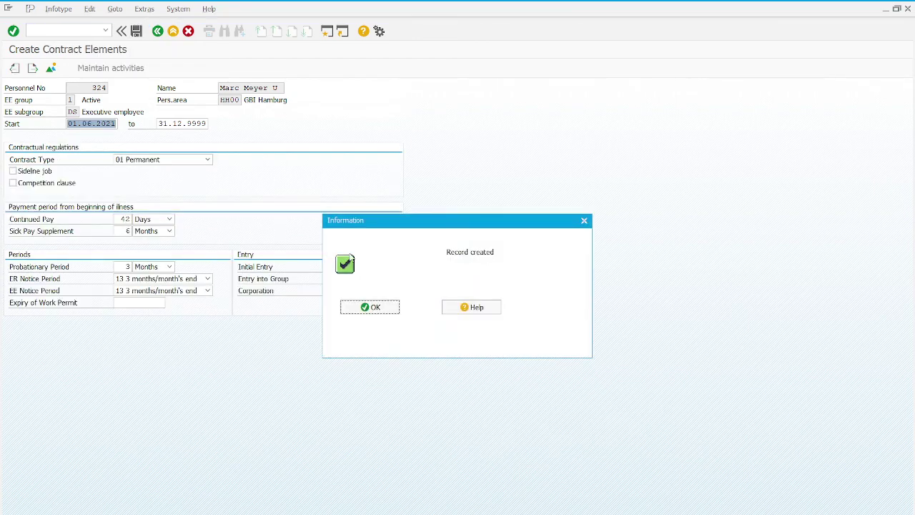
pyautogui.click(372, 308)
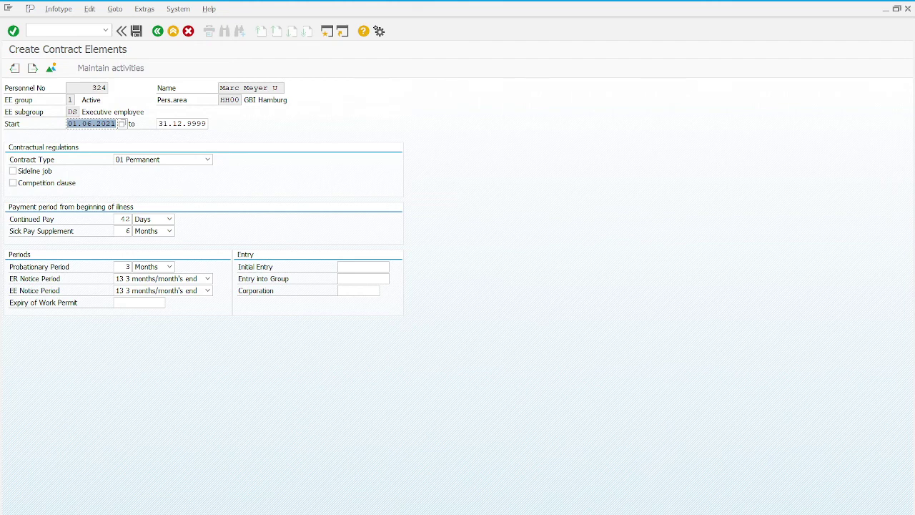
pyautogui.click(137, 32)
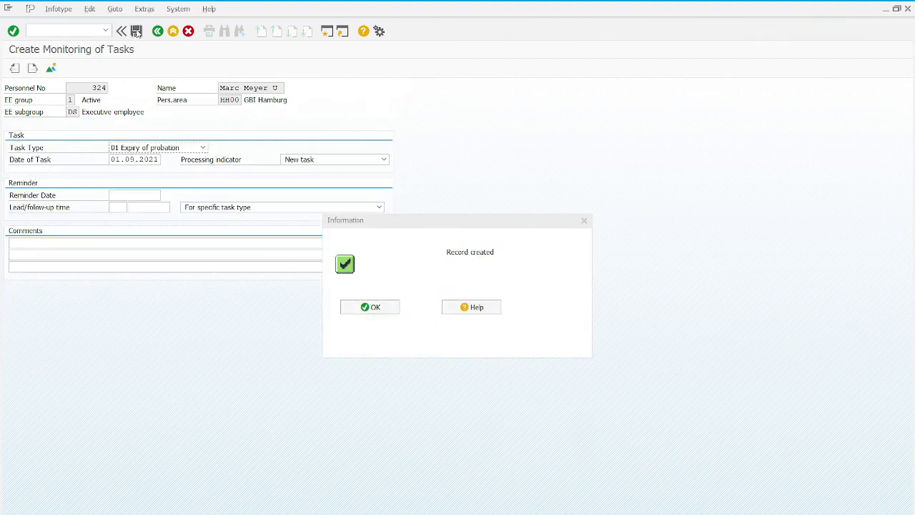
# Save the Monitoring of Tasks entry 01 Expiry of probation dated 01.09.2021.
pyautogui.click(377, 316)
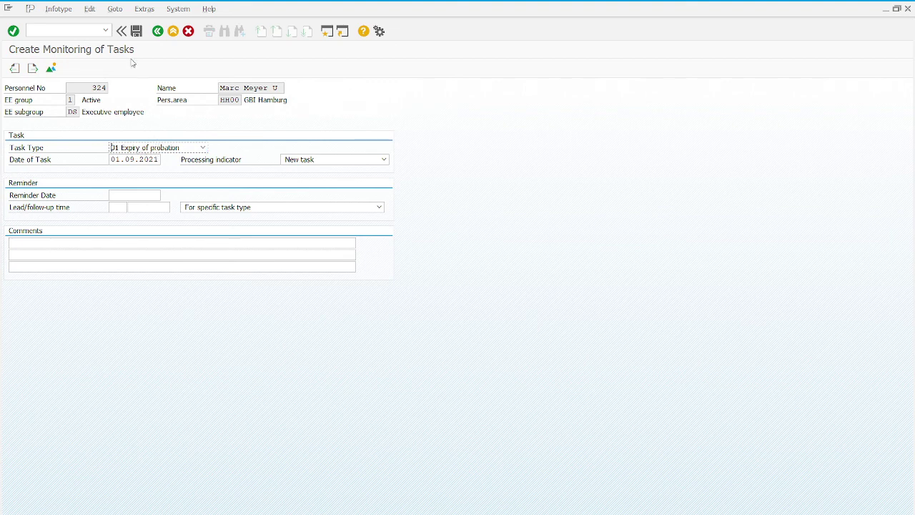
pyautogui.click(138, 34)
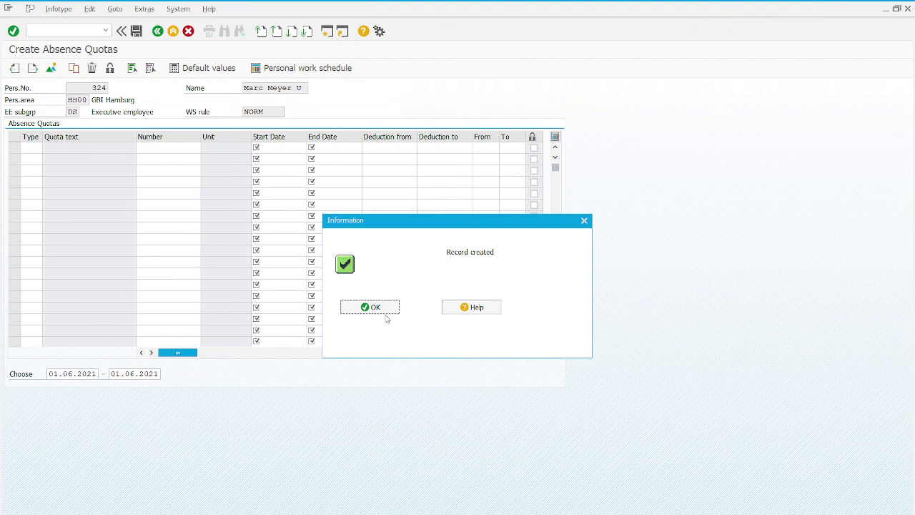
# Skip Absence Quotas without entries to reach Workers' Compensation for personnel 324.
pyautogui.click(390, 308)
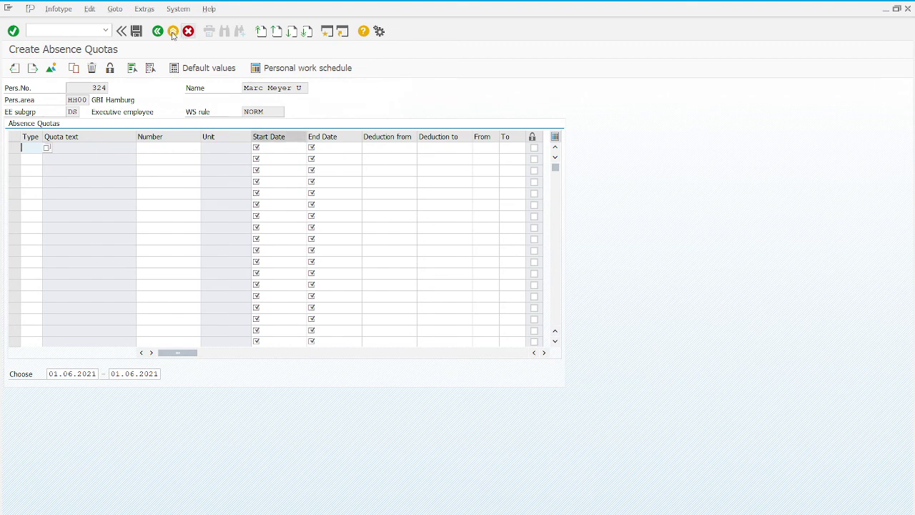
pyautogui.click(137, 32)
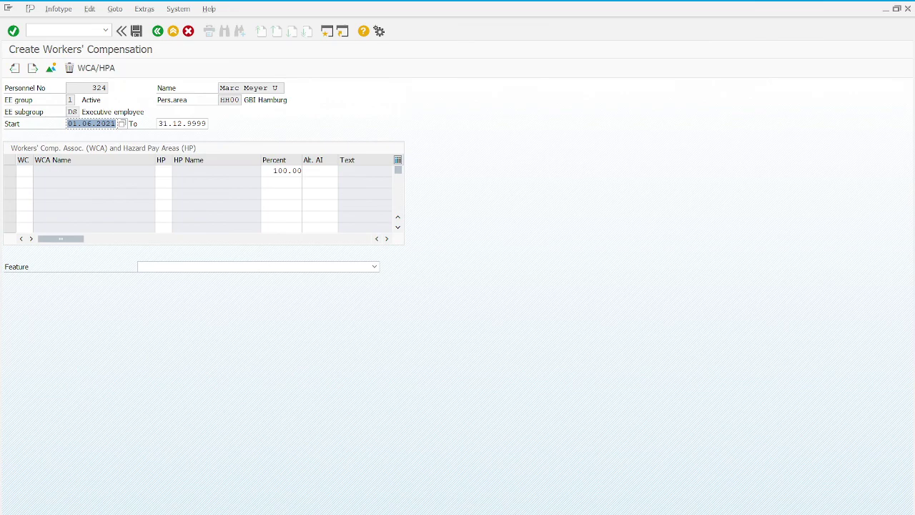
# Enter workers' compensation association 31 and hazard pay area 01 in the first row.
pyautogui.click(25, 170)
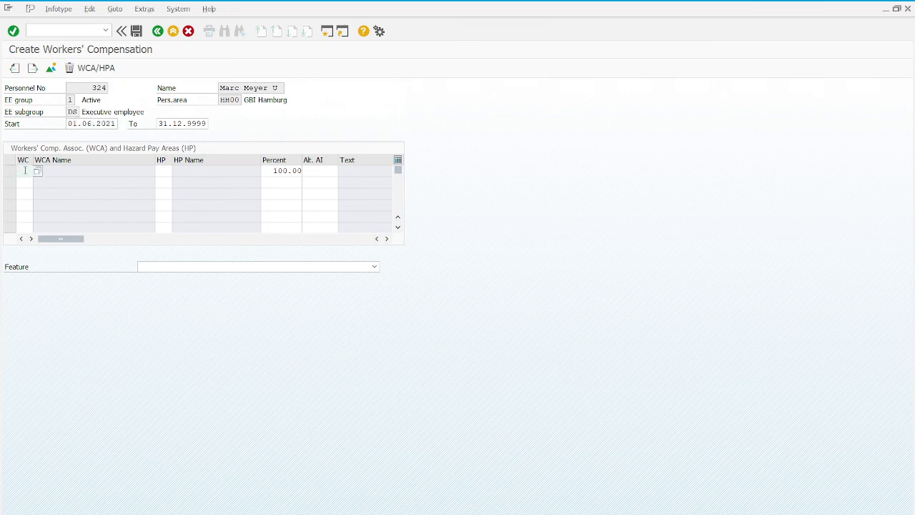
pyautogui.click(39, 173)
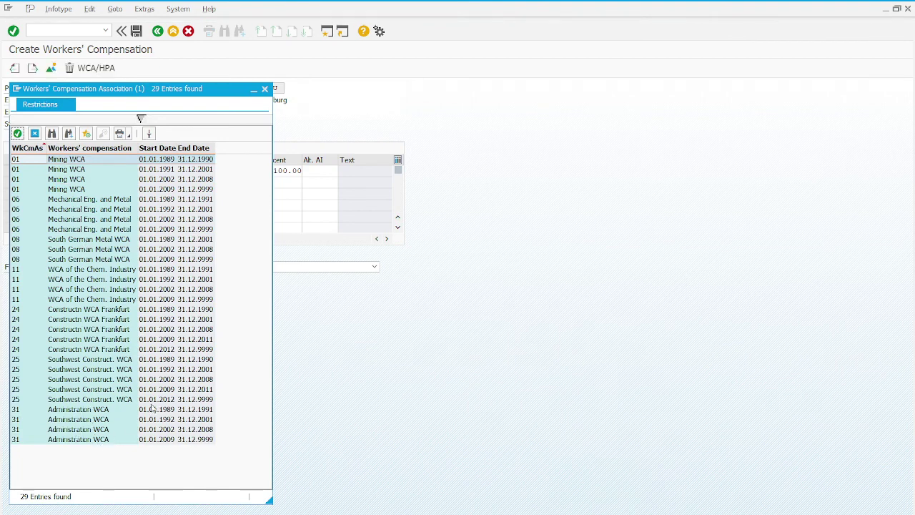
pyautogui.click(265, 88)
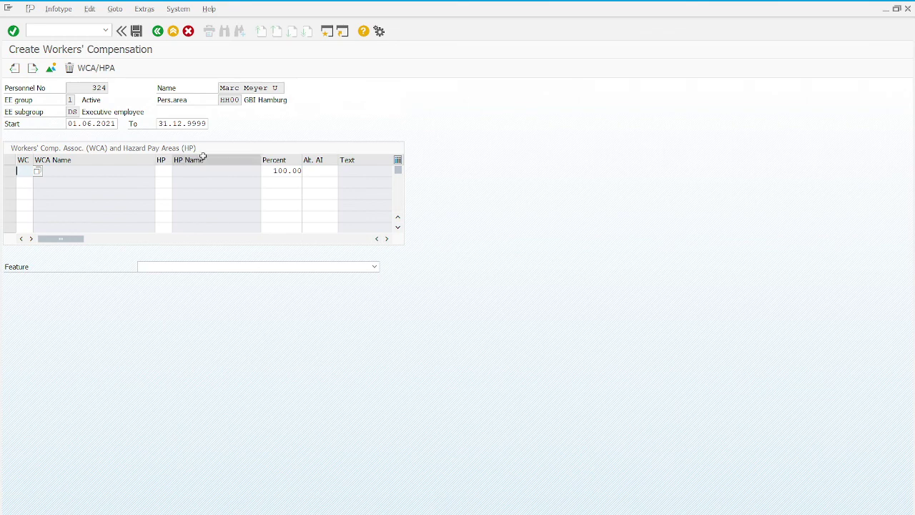
pyautogui.write('31')
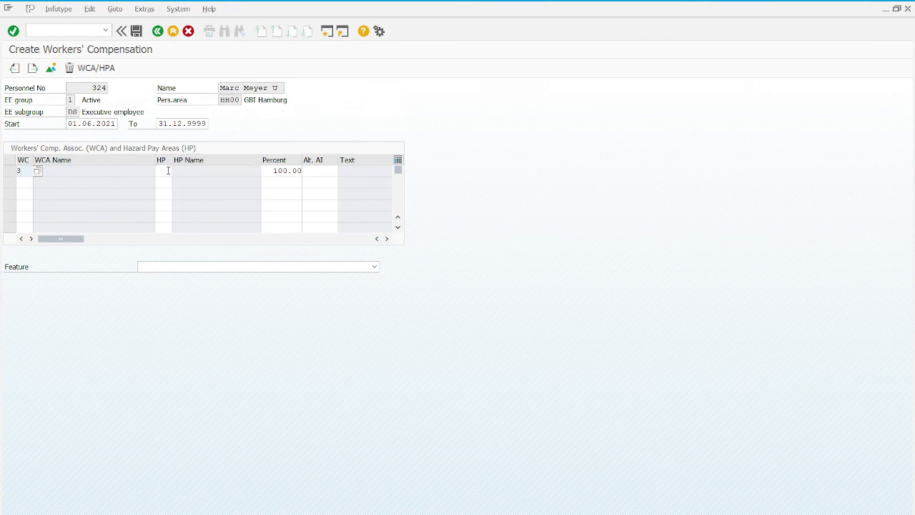
pyautogui.click(168, 170)
pyautogui.write('0')
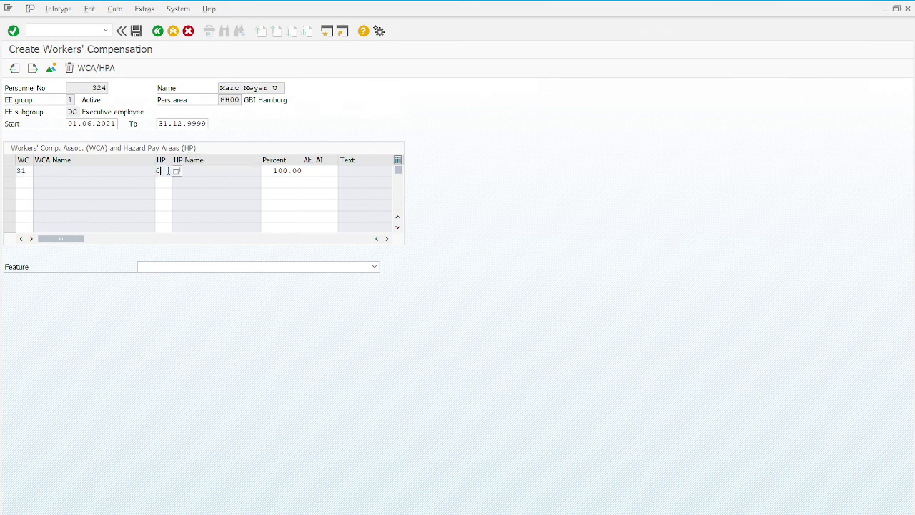
pyautogui.write('1')
# Validate and save the 100.00 percent workers' compensation record.
pyautogui.click(13, 30)
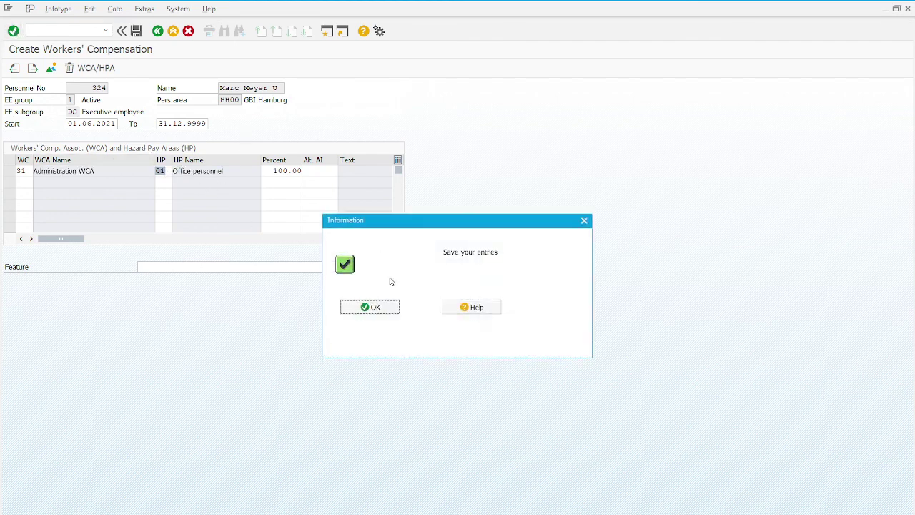
pyautogui.click(392, 308)
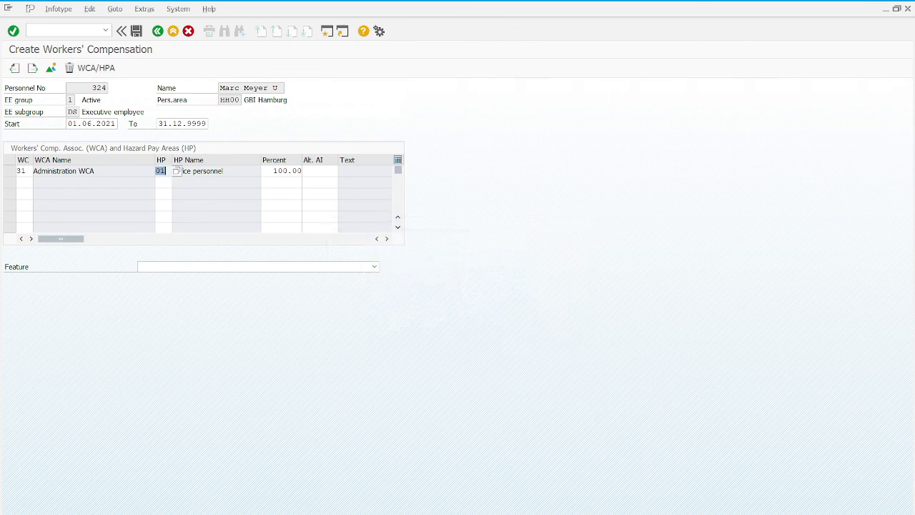
pyautogui.click(136, 31)
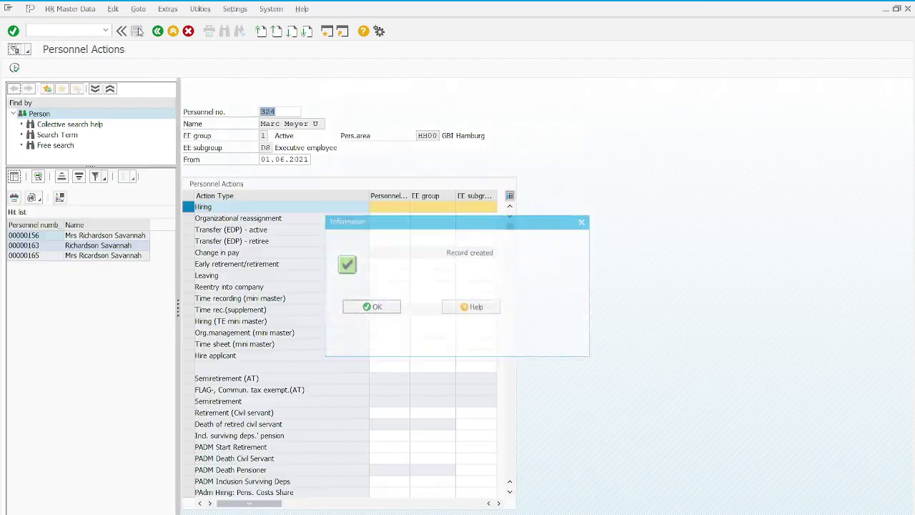
pyautogui.click(392, 309)
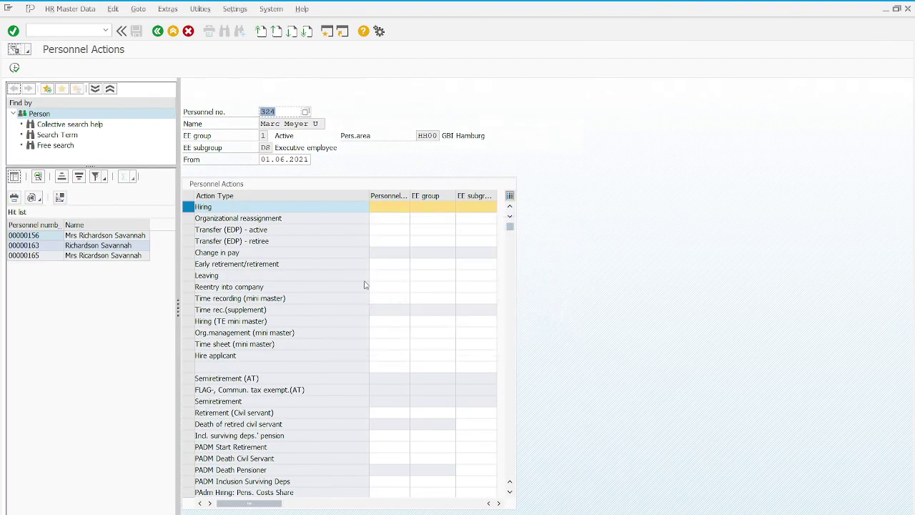